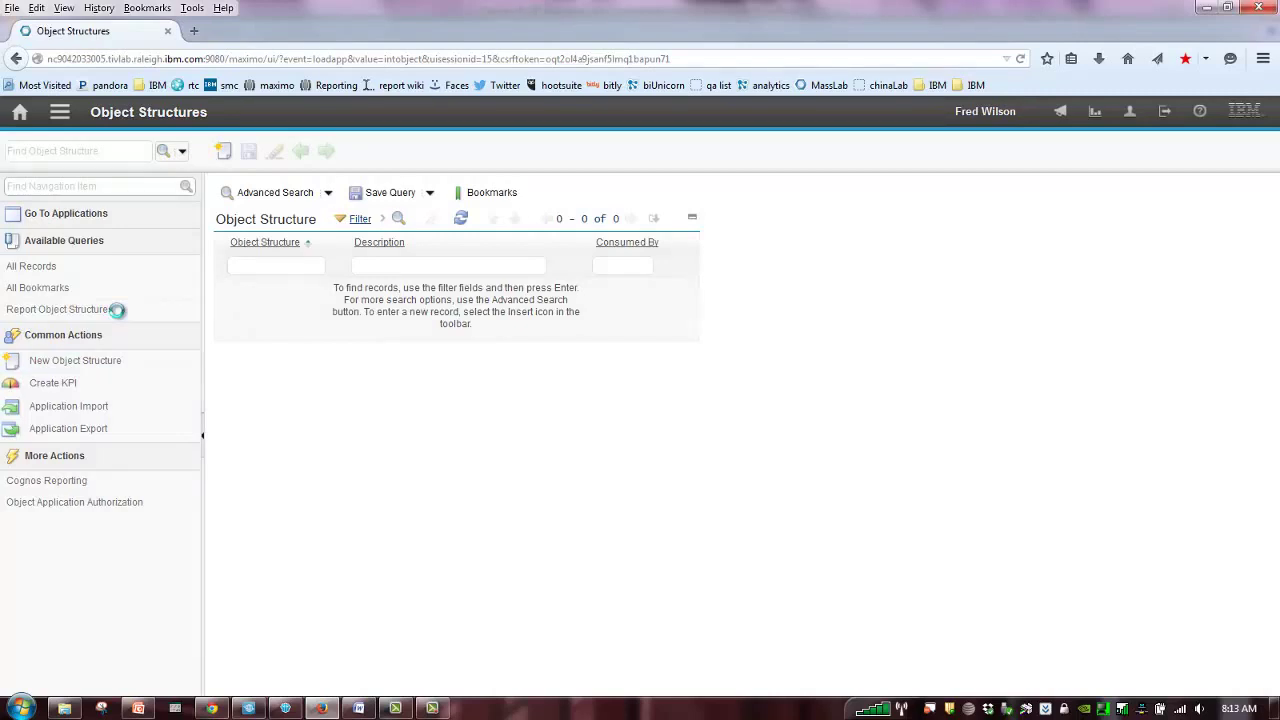
List the report object structures and open REP_ASSETDEMO to its source objects.
left_click(66, 318)
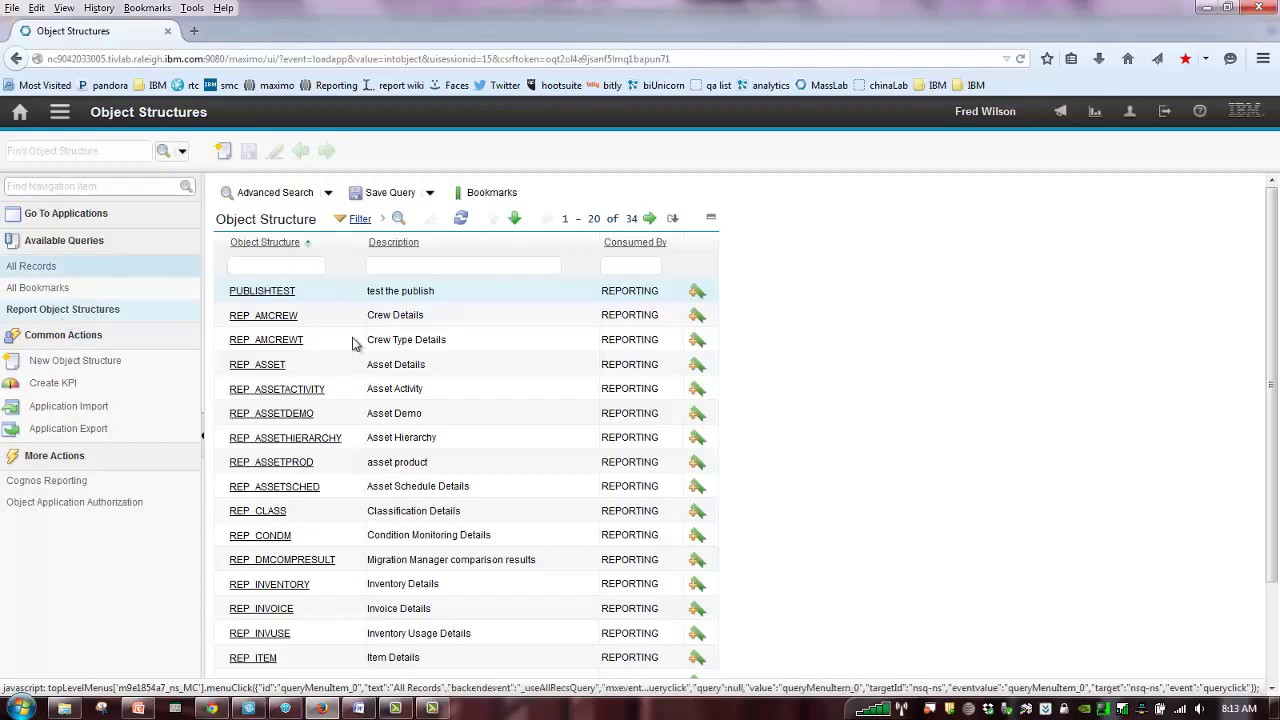
left_click(272, 413)
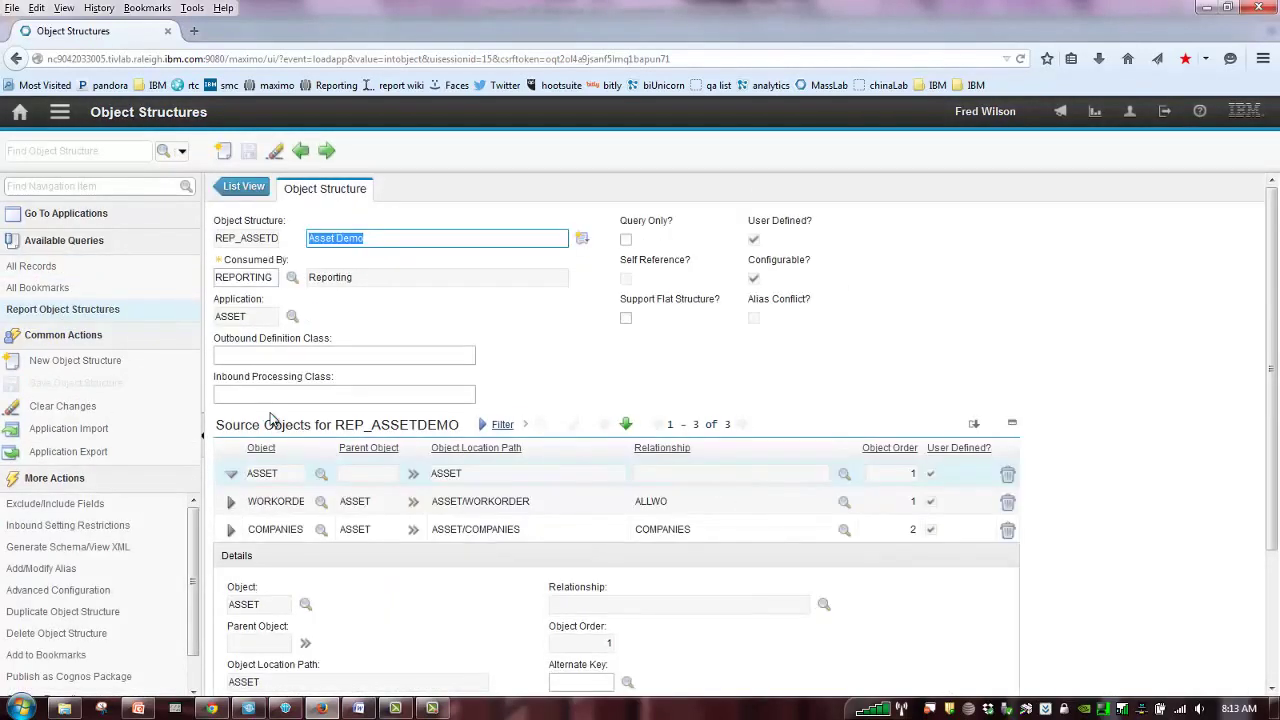
left_click_drag(1271, 360, 1271, 446)
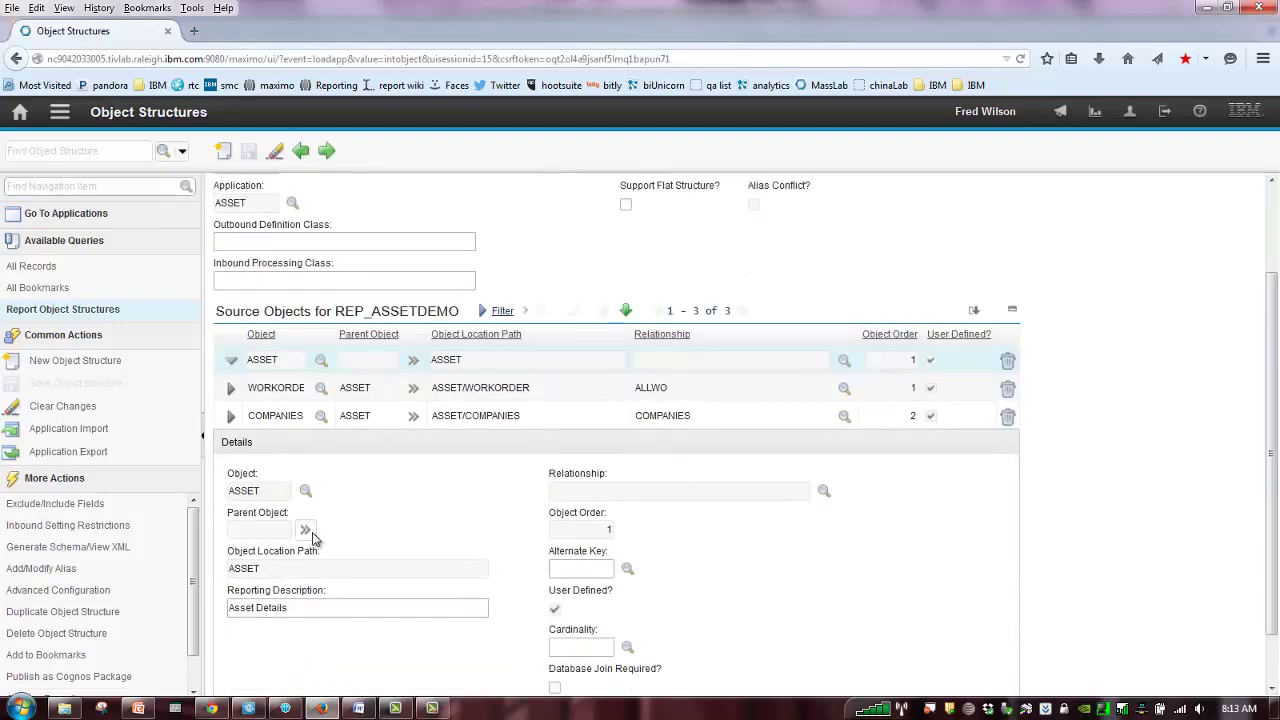
Examine the WORKORDER source object's parent object tree, its details and the relationships available for it.
left_click(413, 392)
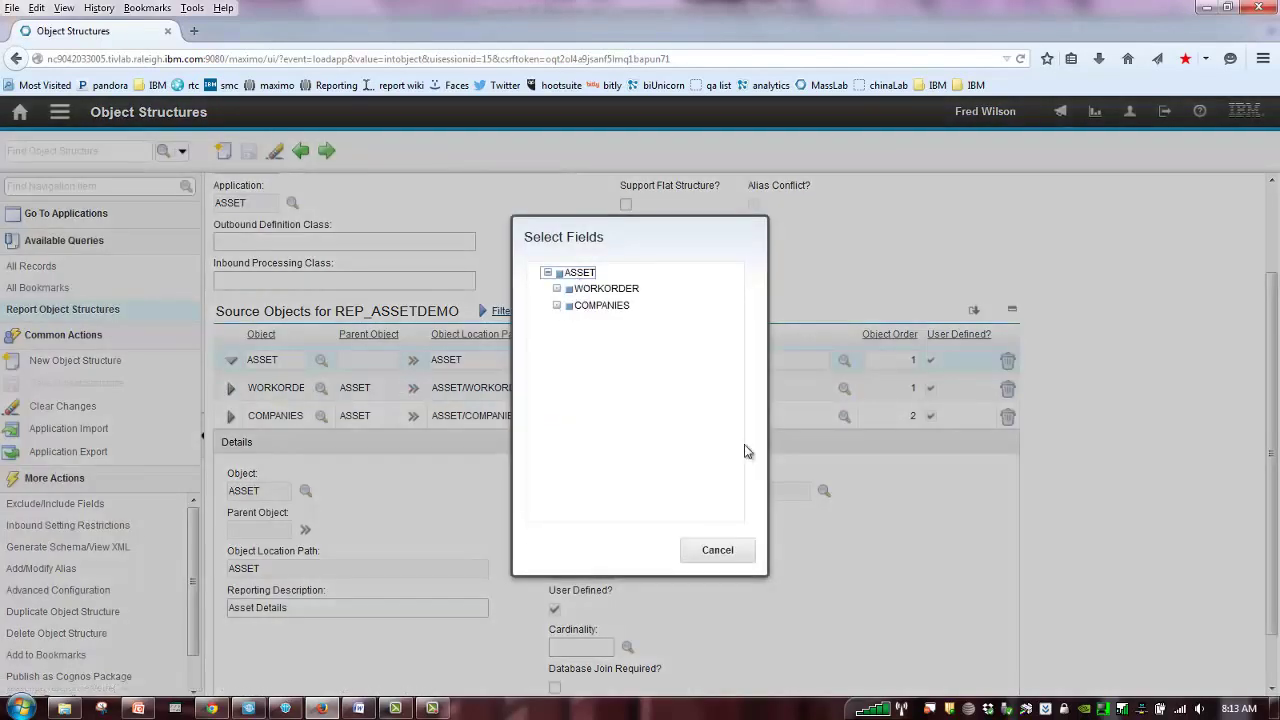
left_click(737, 551)
left_click(231, 388)
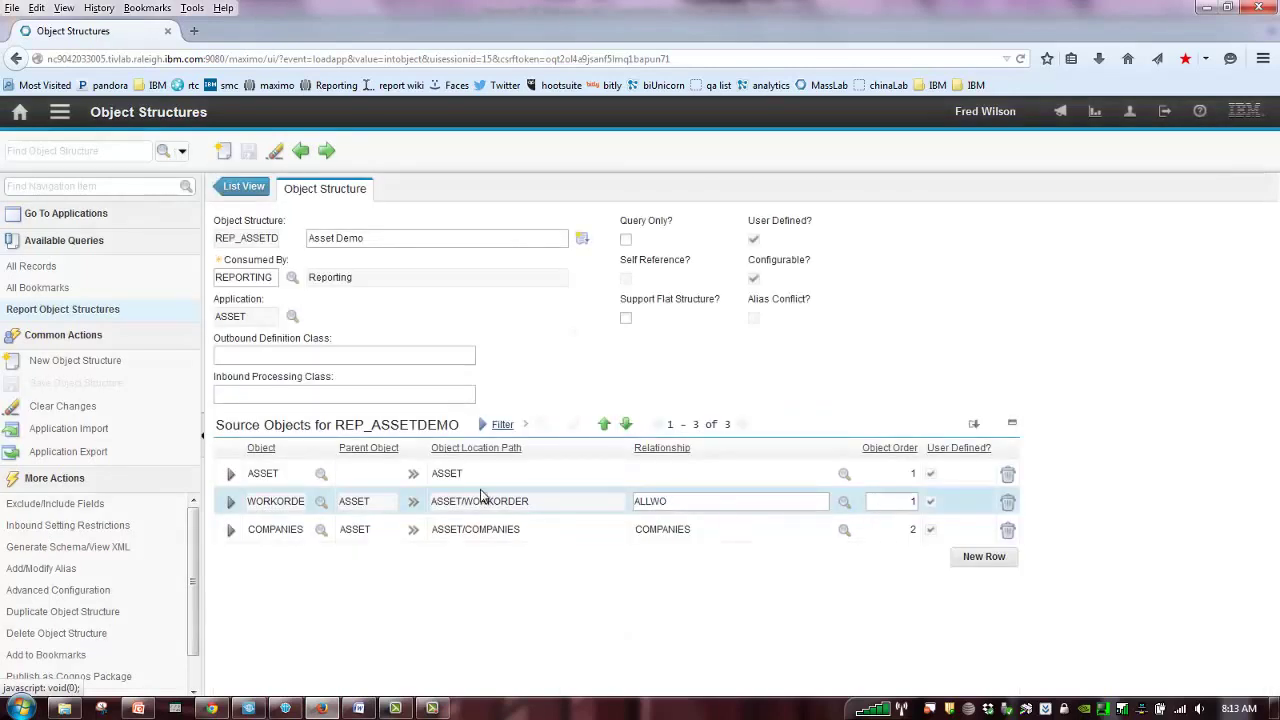
left_click(230, 505)
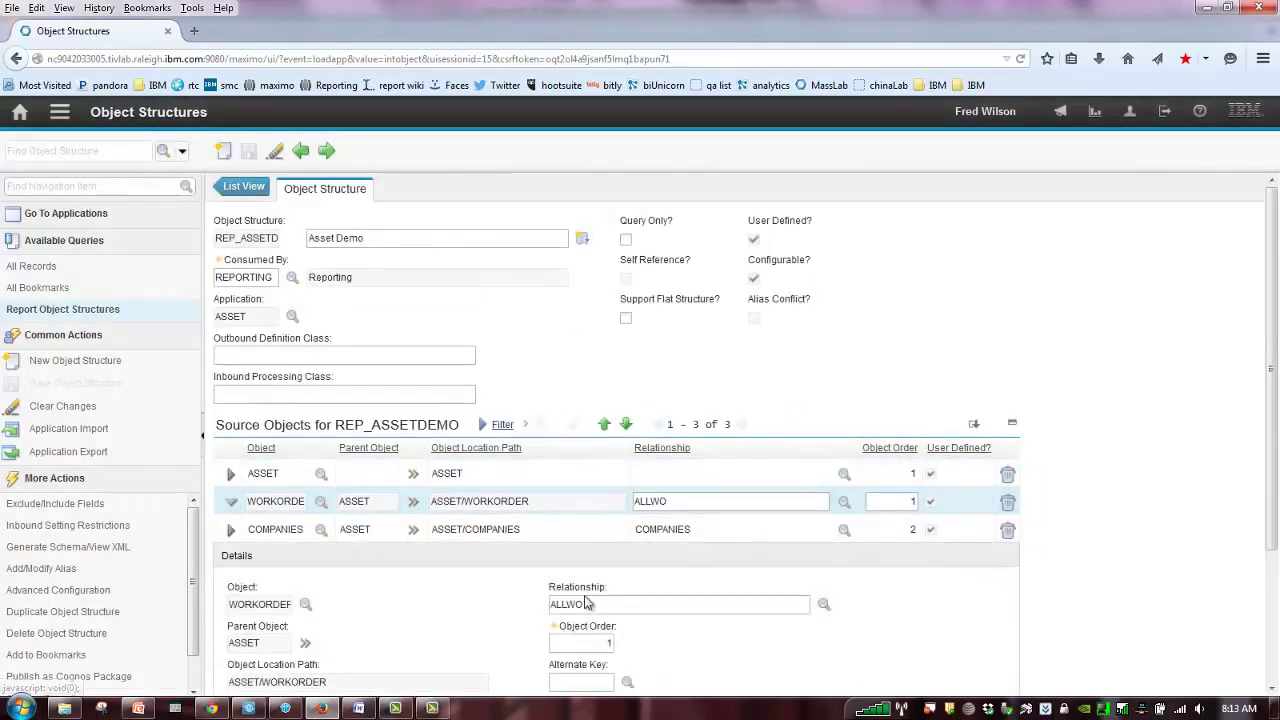
left_click(826, 569)
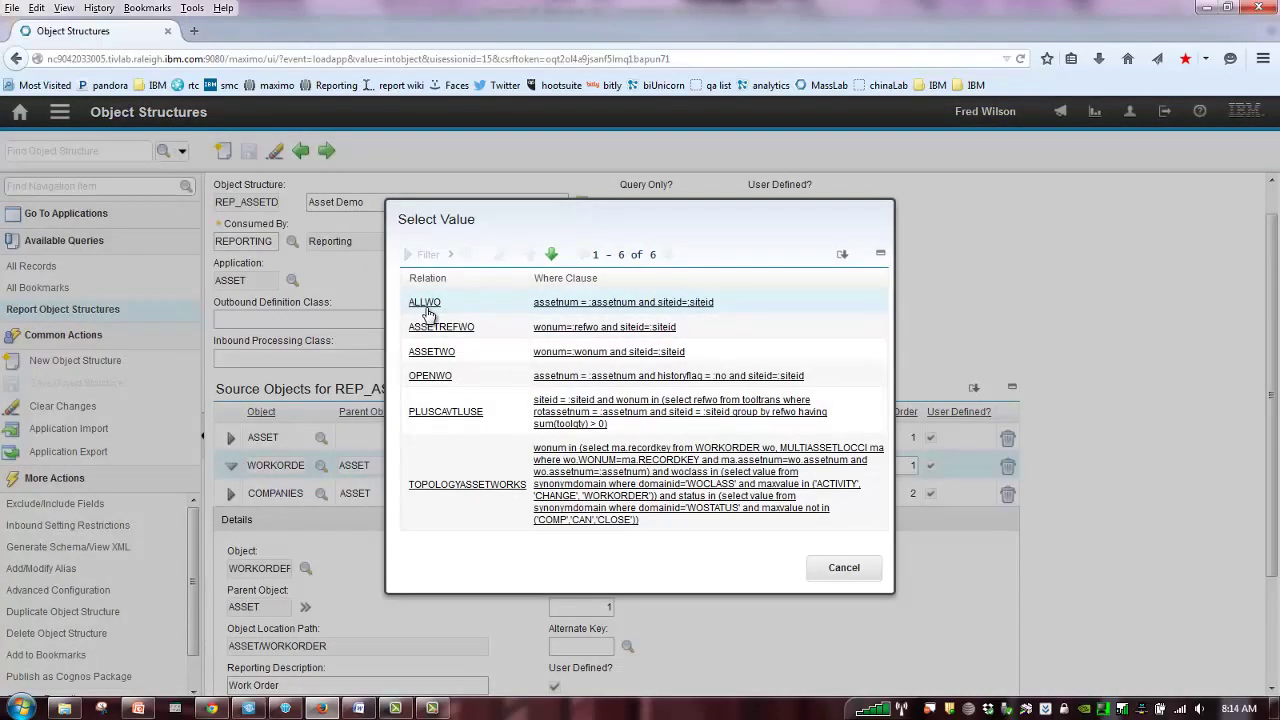
left_click(851, 569)
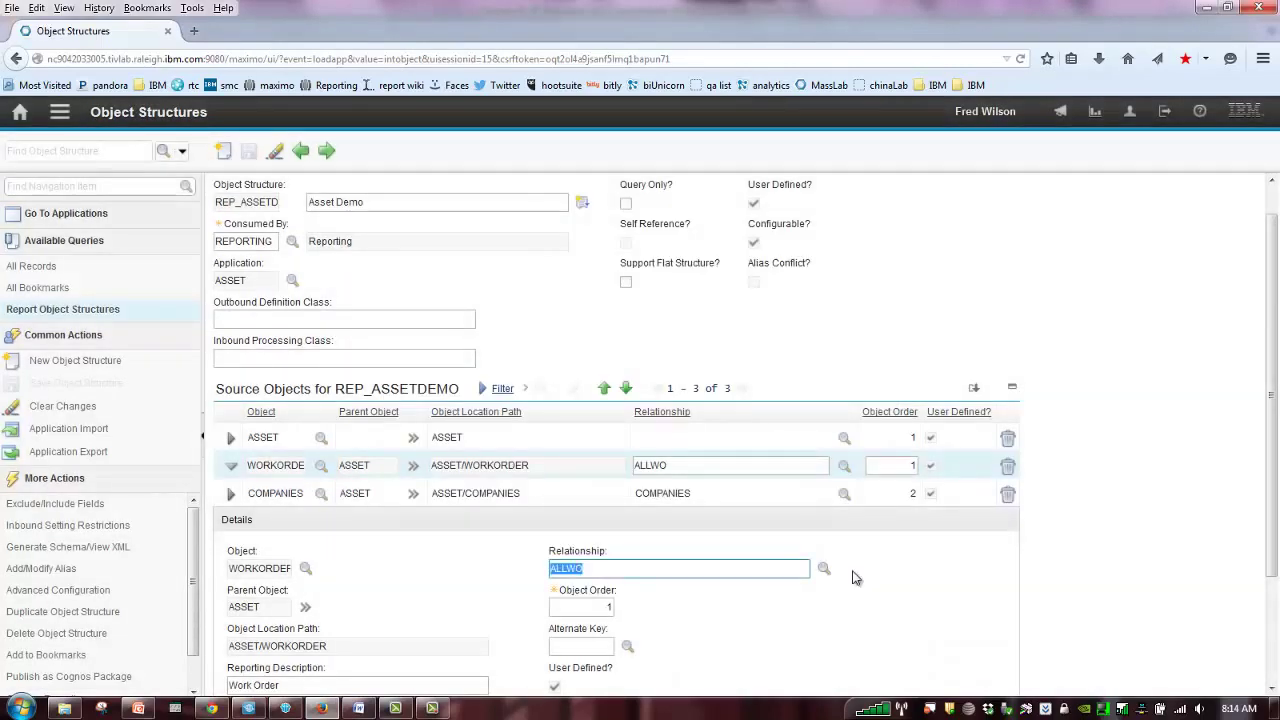
Add a new source object row to REP_ASSETDEMO, filtering the object list for measurepoint and choosing MEASUREPOINT.
left_click_drag(1274, 495, 1273, 455)
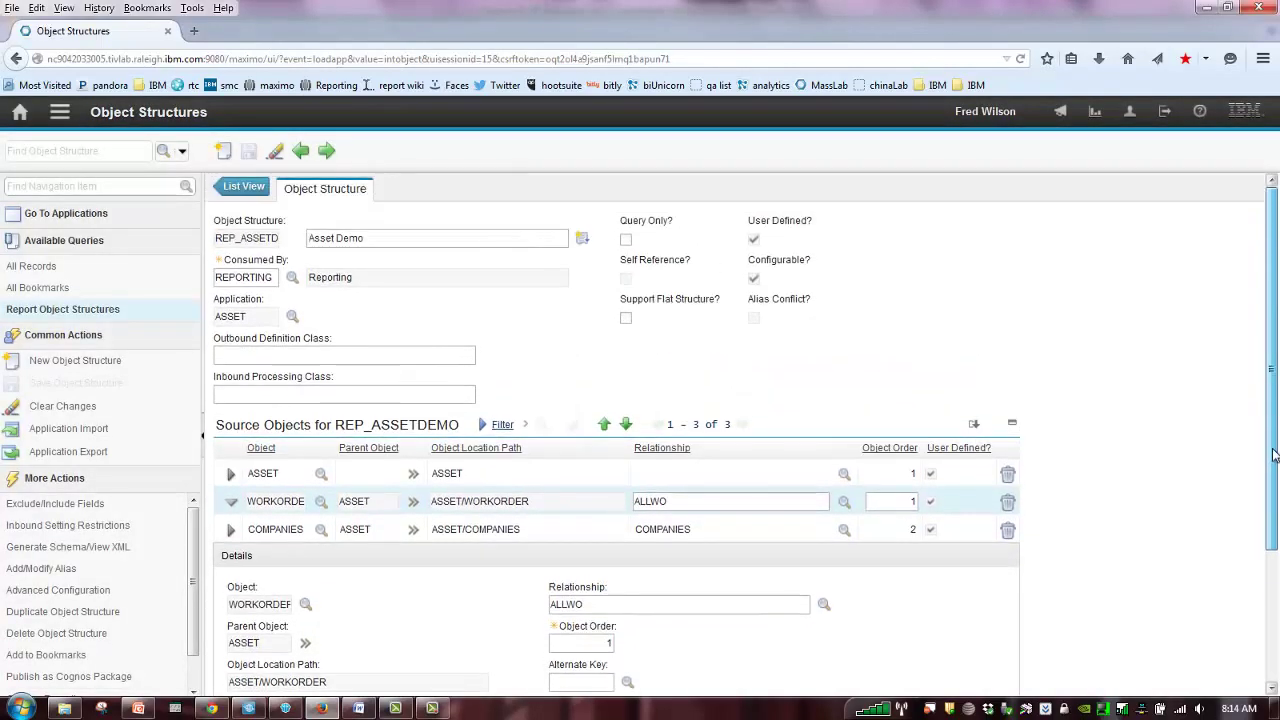
scroll(1059, 643, "down", 3)
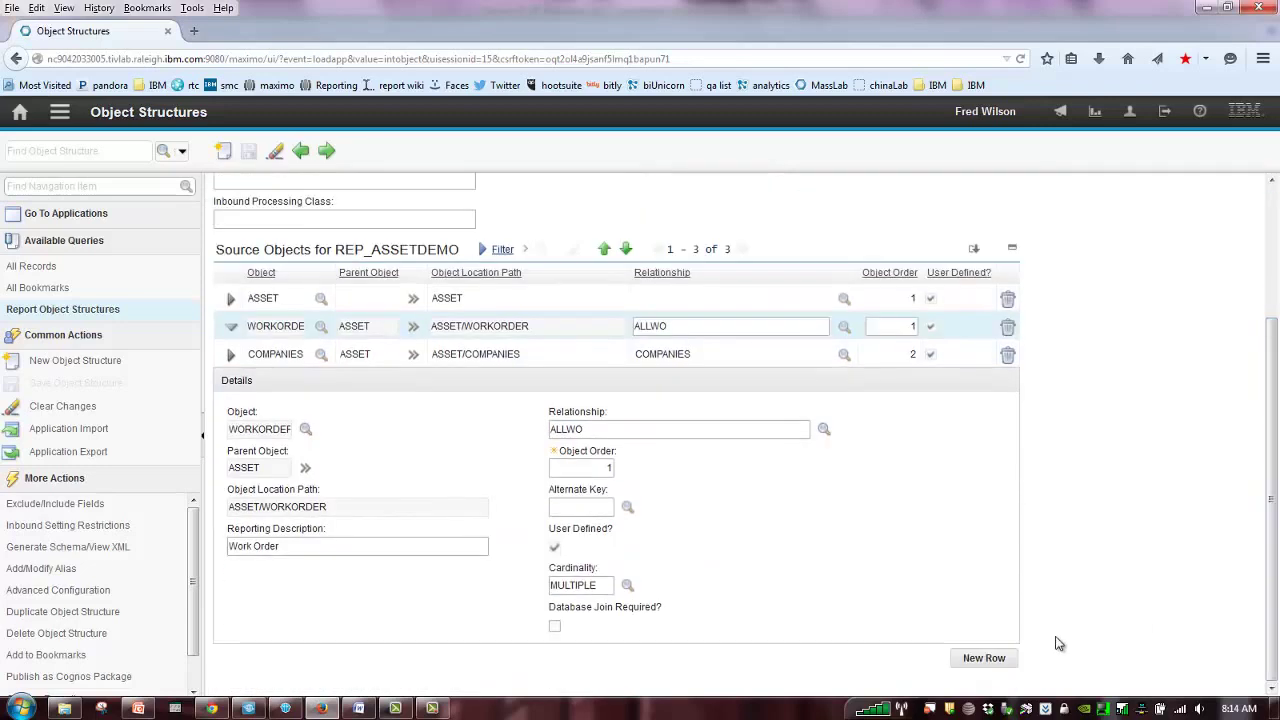
left_click(993, 658)
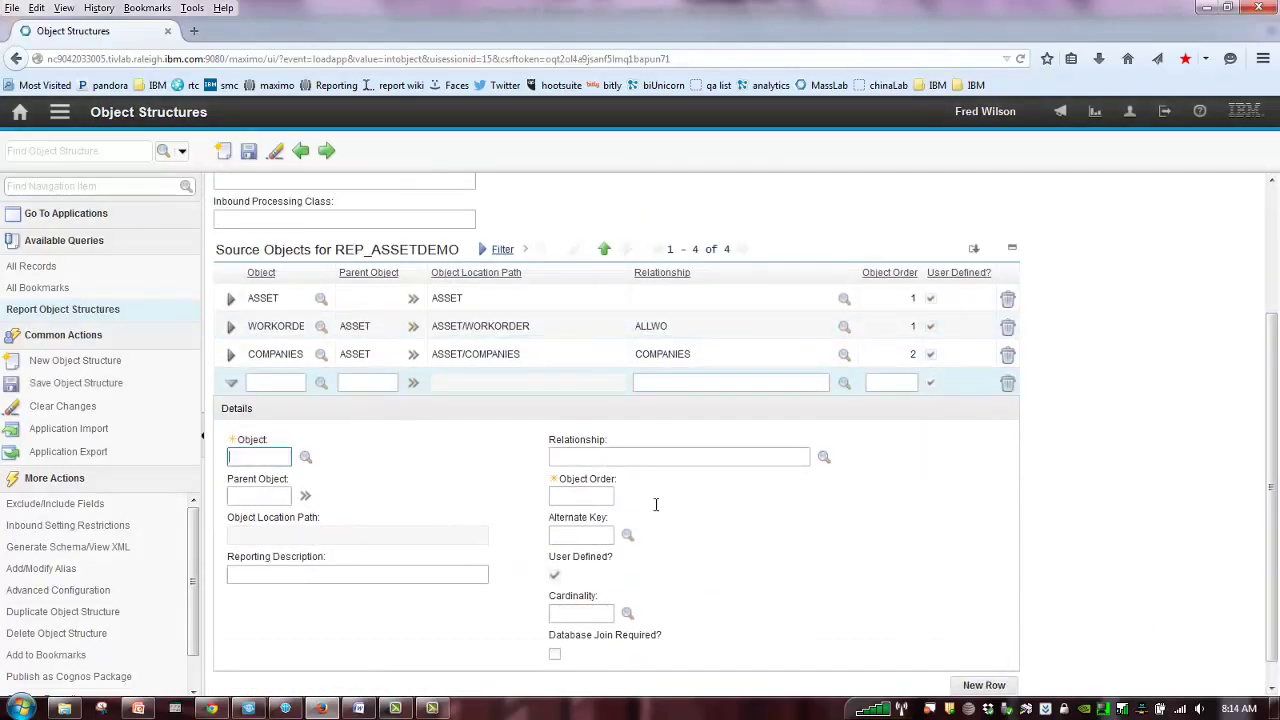
left_click(310, 458)
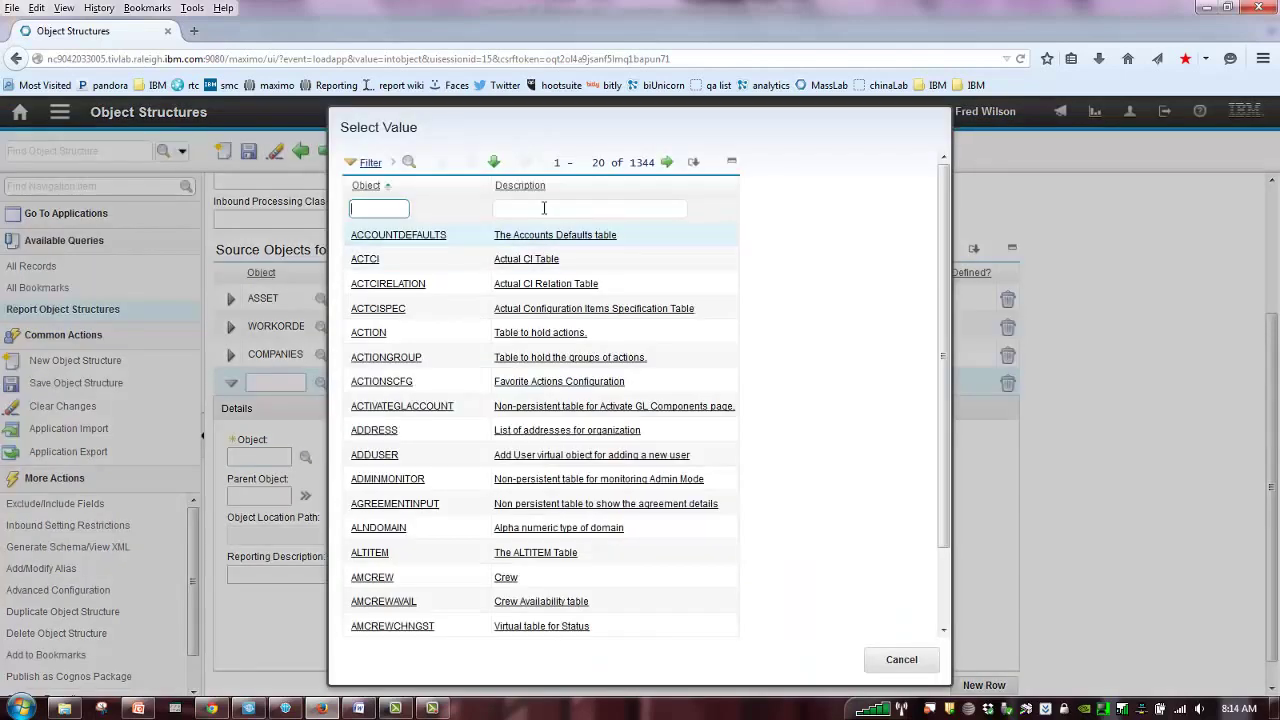
type("measurepoint")
key("Return")
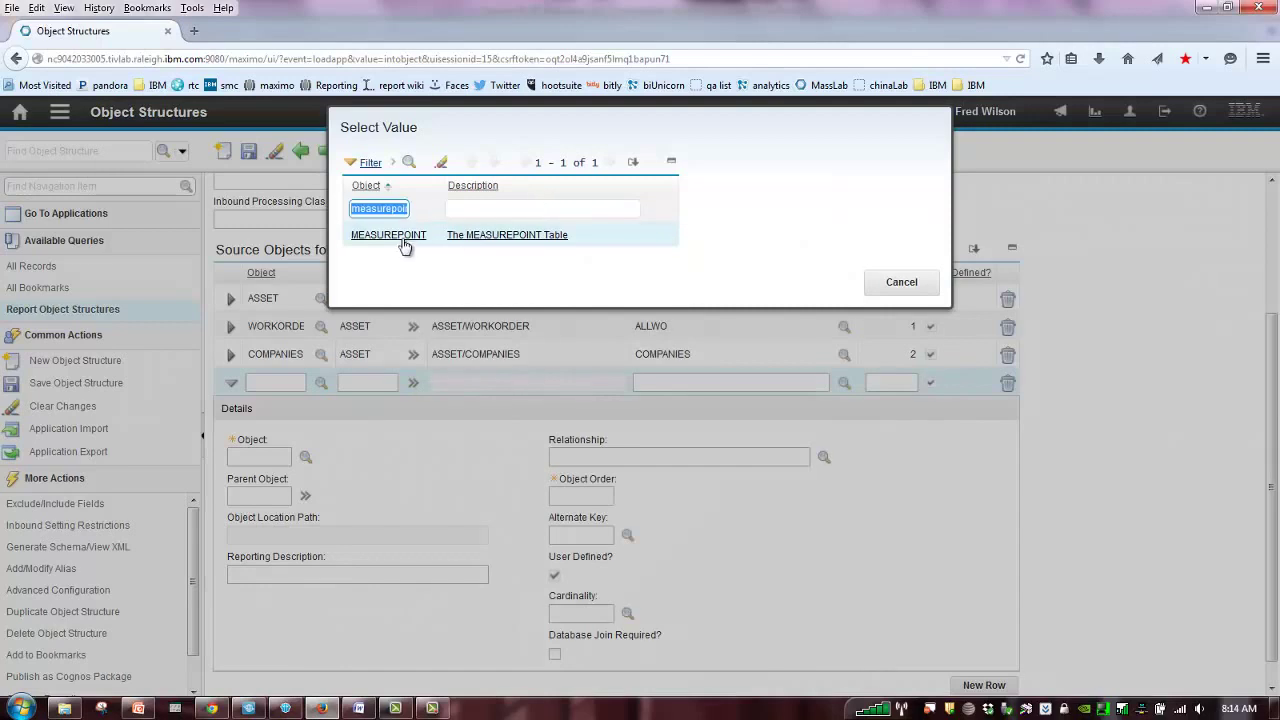
left_click(405, 236)
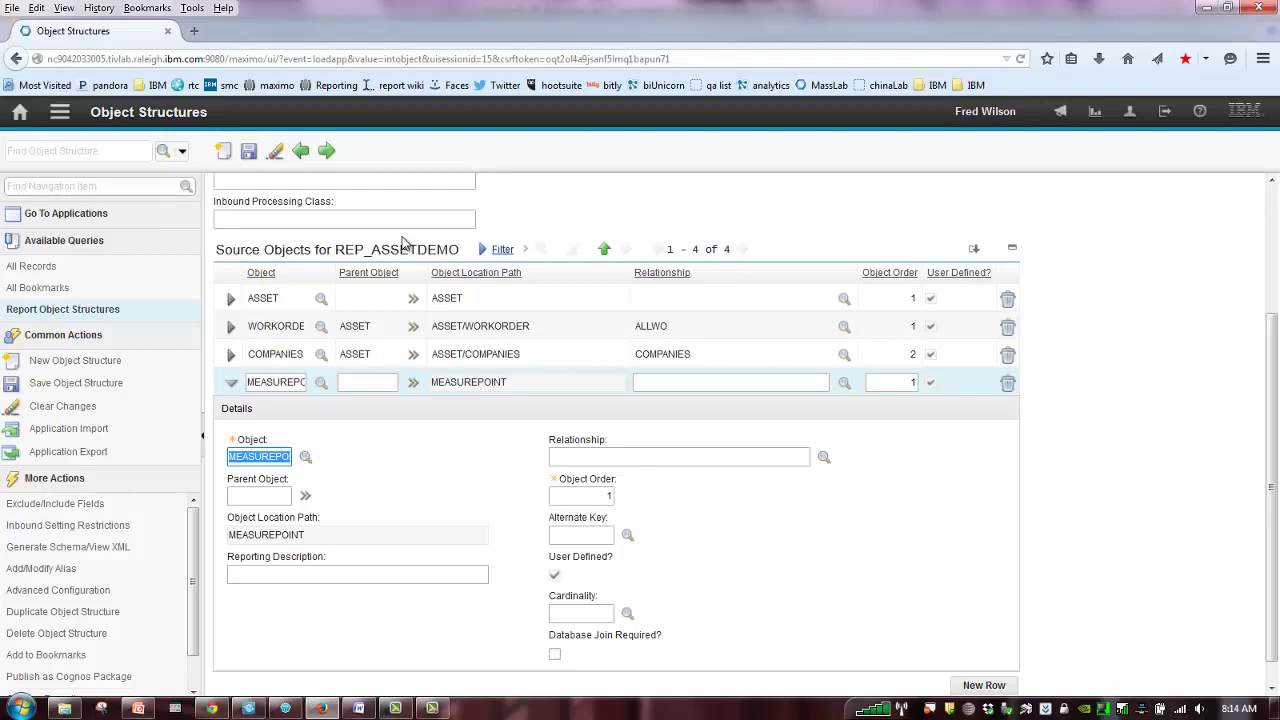
Set ASSET as the parent object of the new MEASUREPOINT source object.
left_click(248, 494)
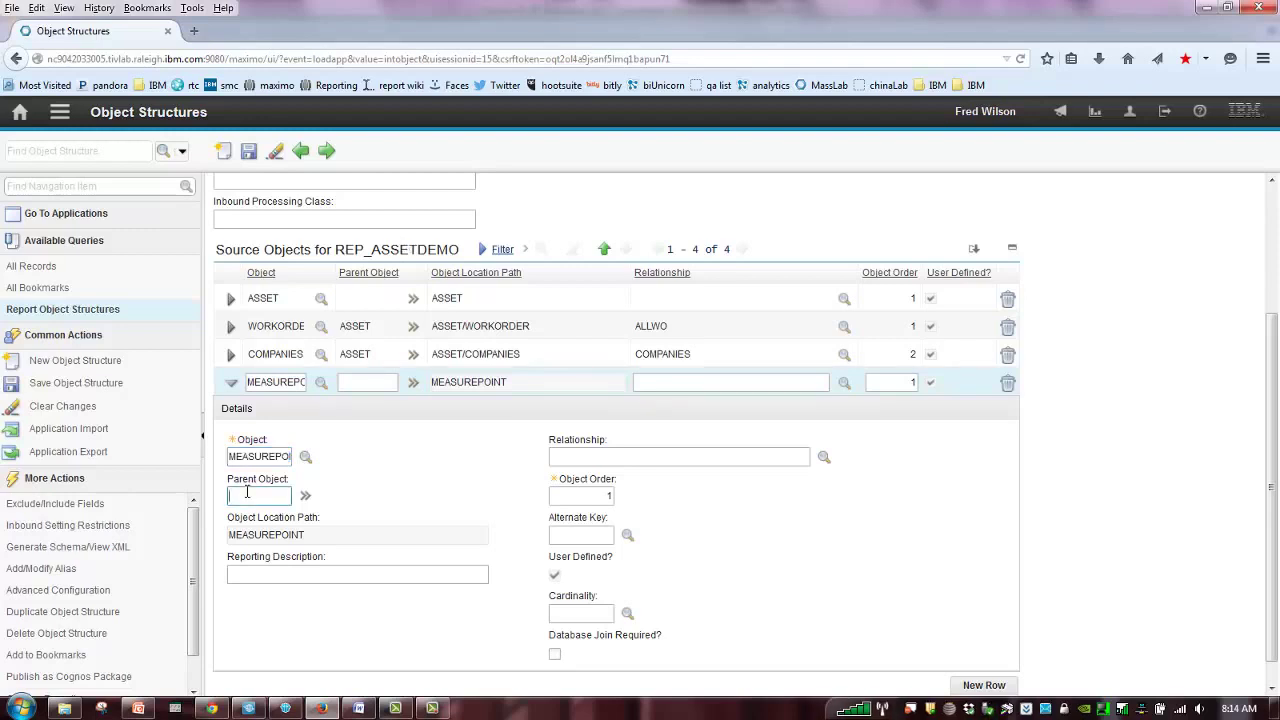
left_click(312, 497)
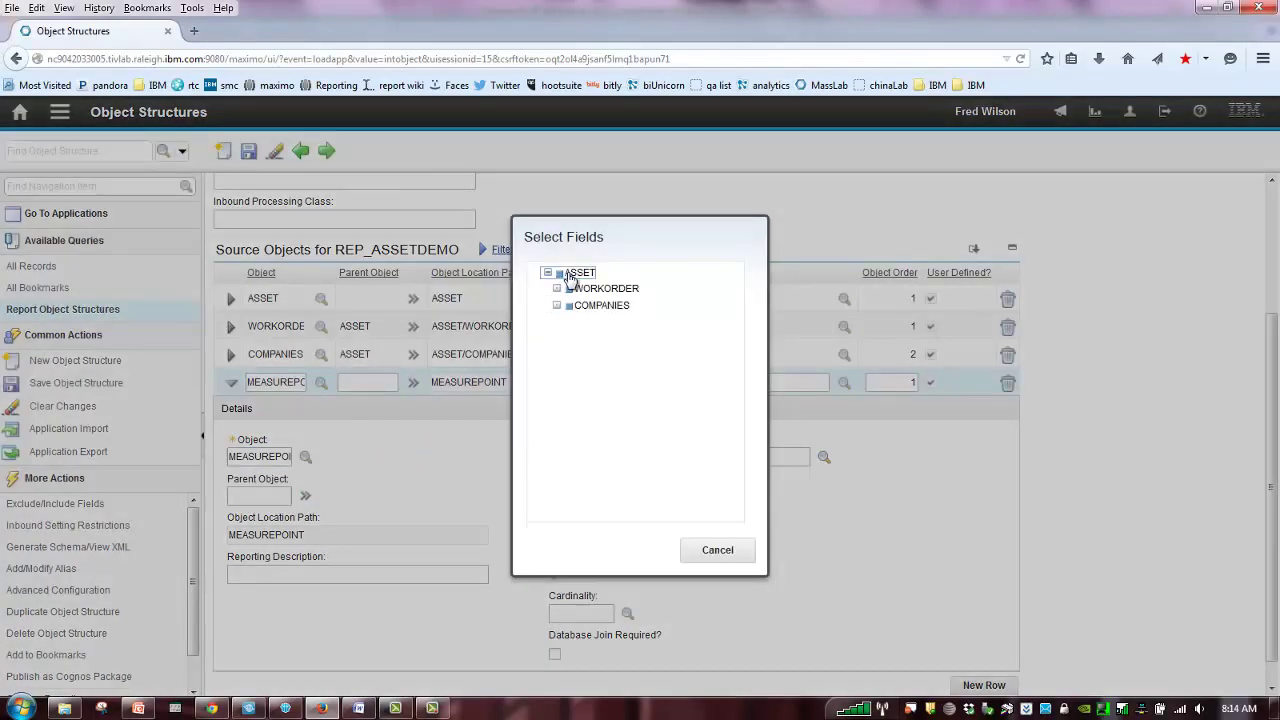
left_click(578, 273)
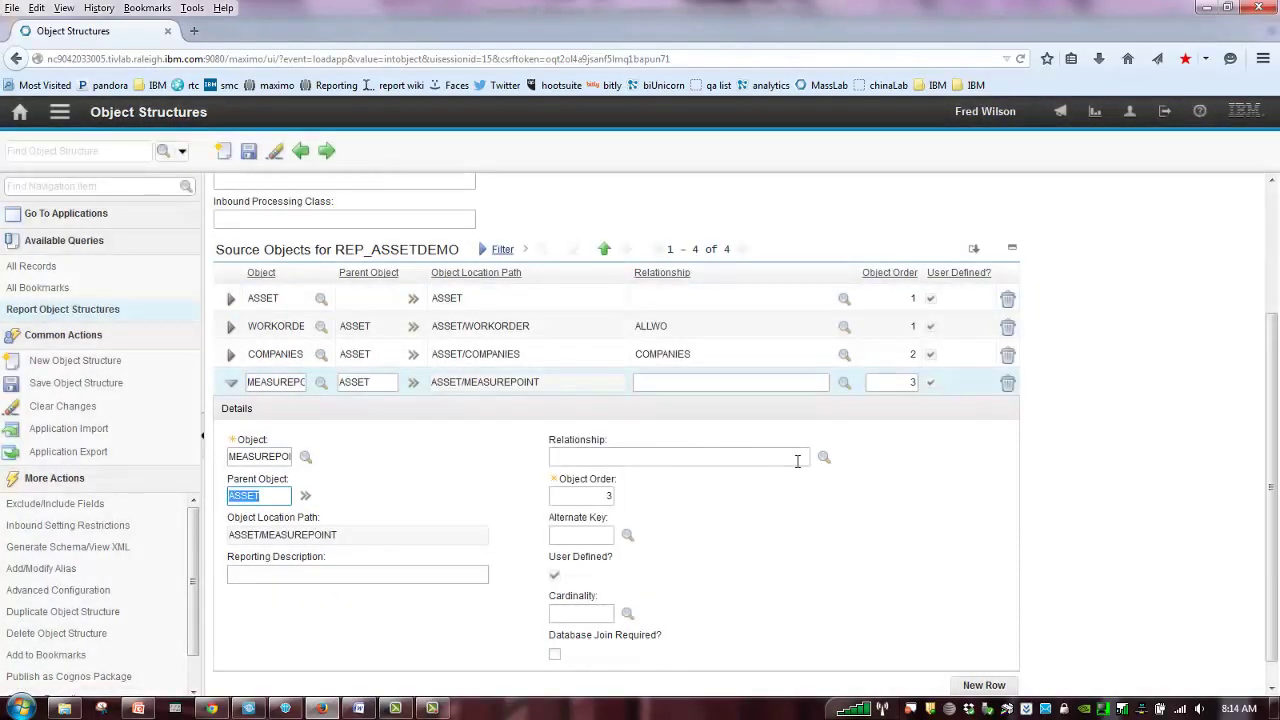
Set the MEASUREPOINT object's relationship to MEASUREPOINT and save the object structure.
left_click(824, 459)
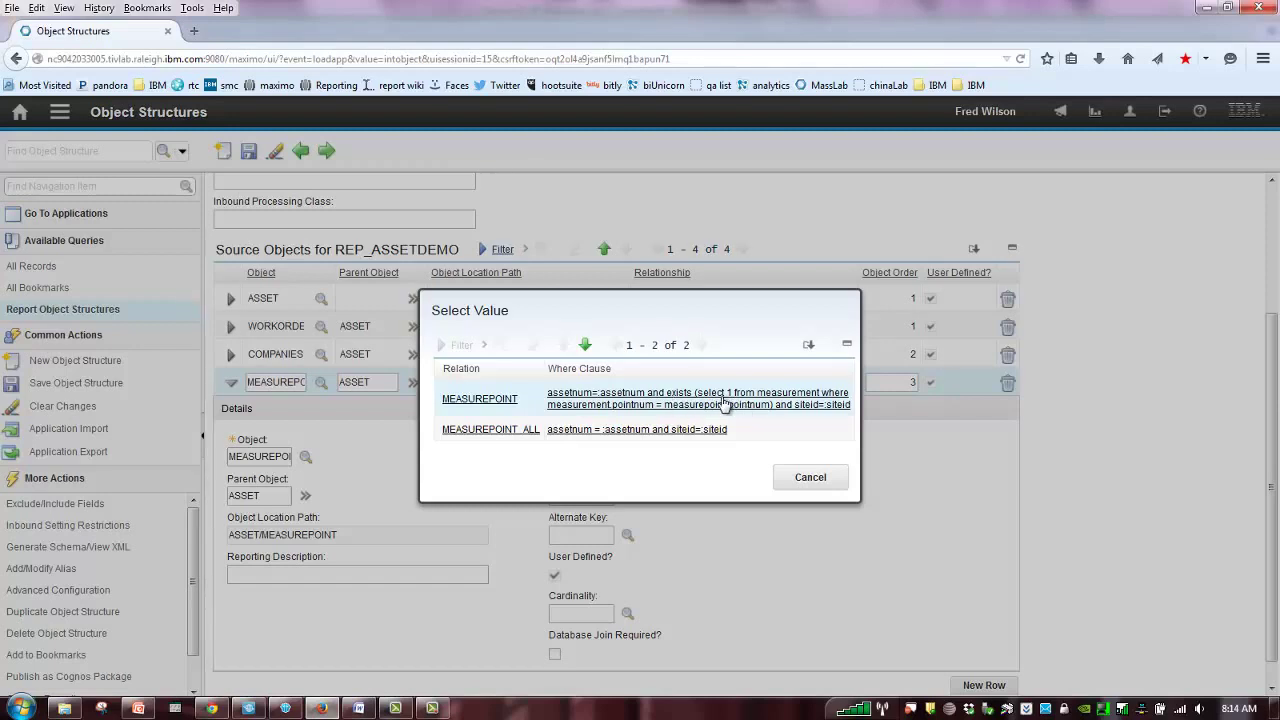
left_click(479, 399)
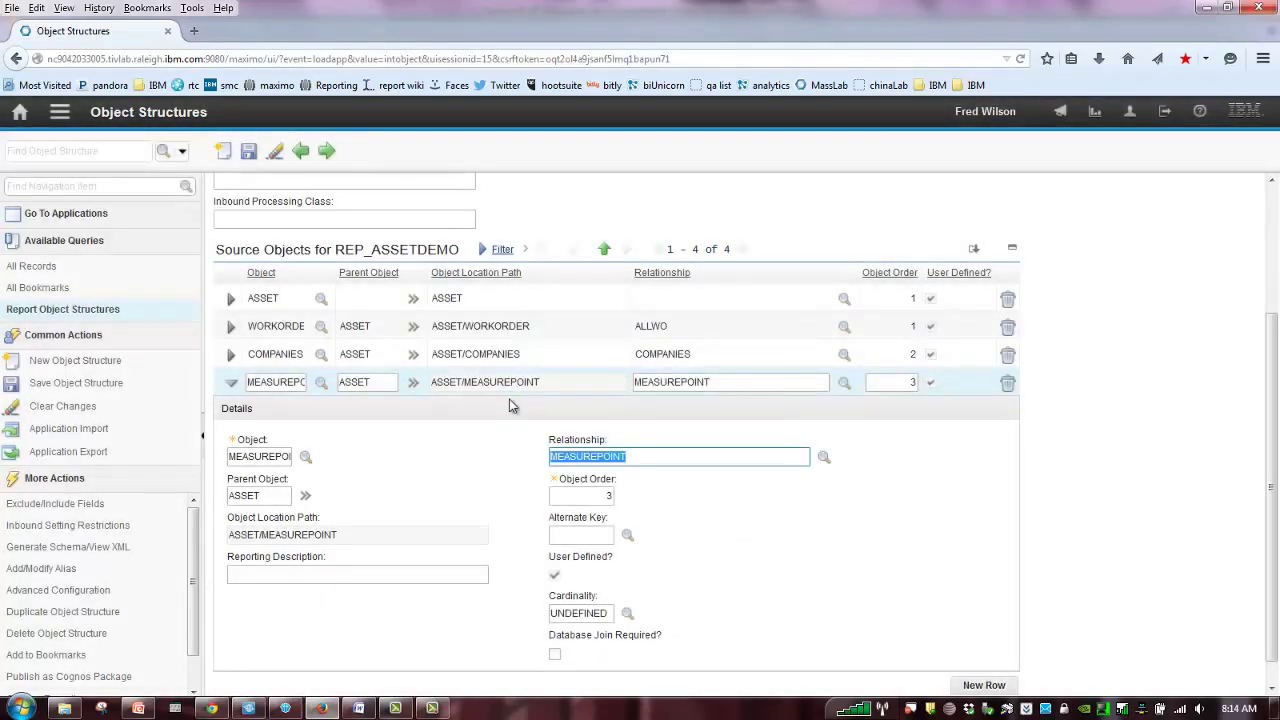
left_click(749, 508)
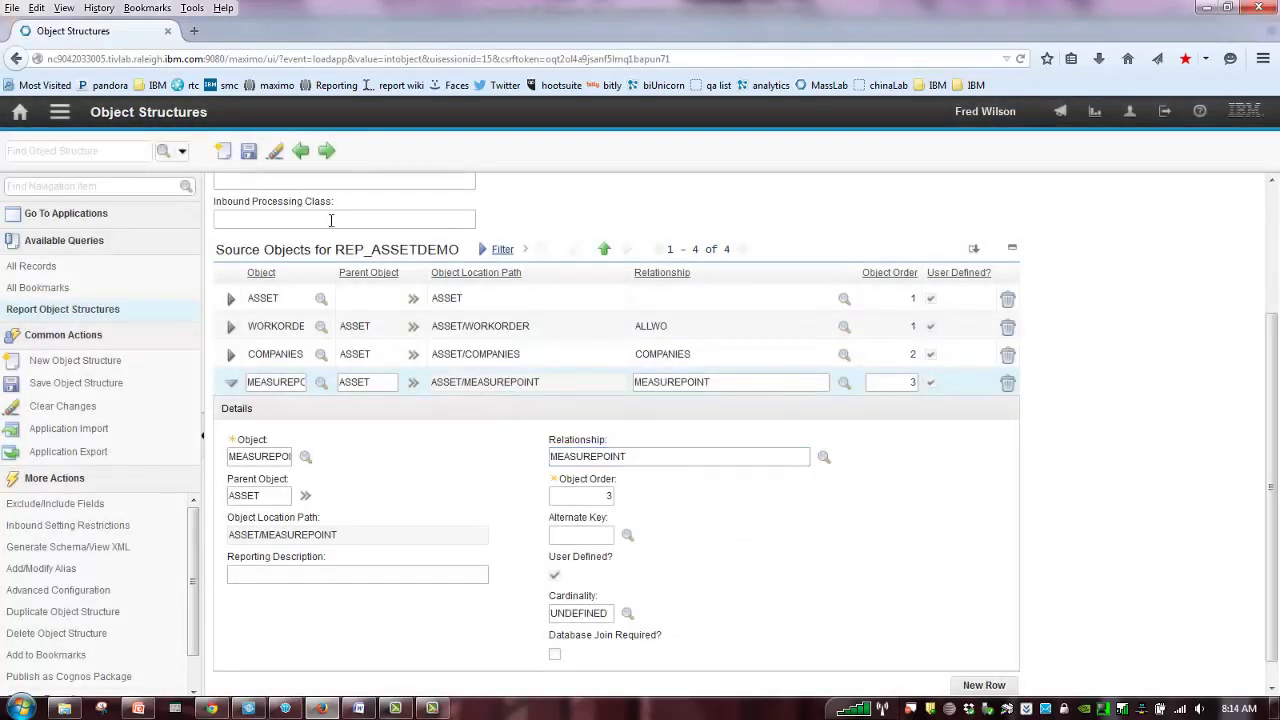
left_click(250, 151)
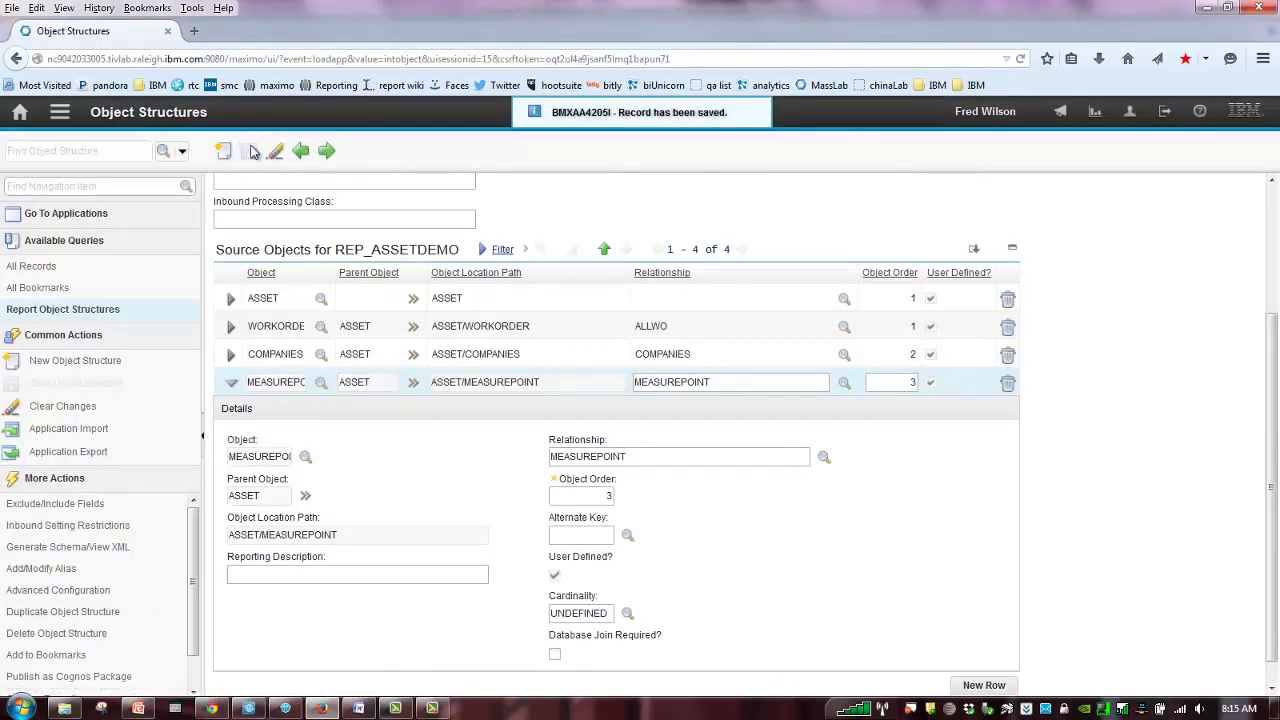
Try to publish REP_ASSETDEMO as a Cognos package.
scroll(107, 684, "down", 1)
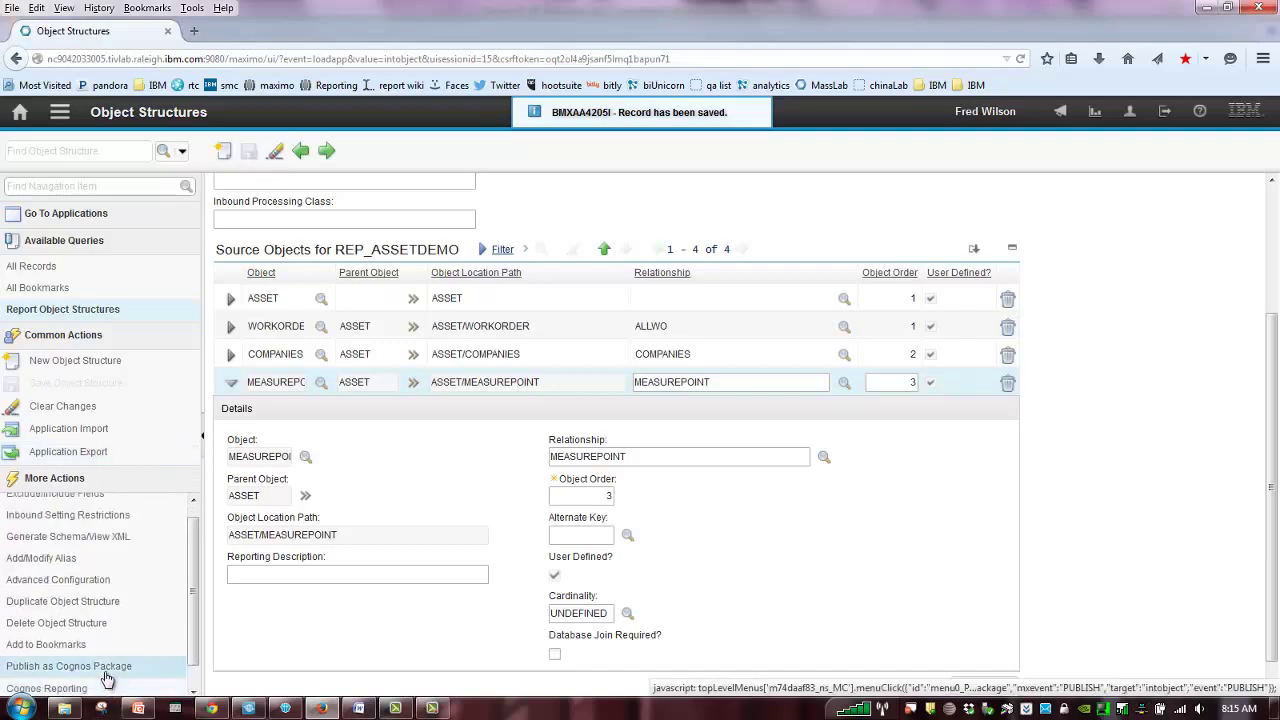
left_click(103, 668)
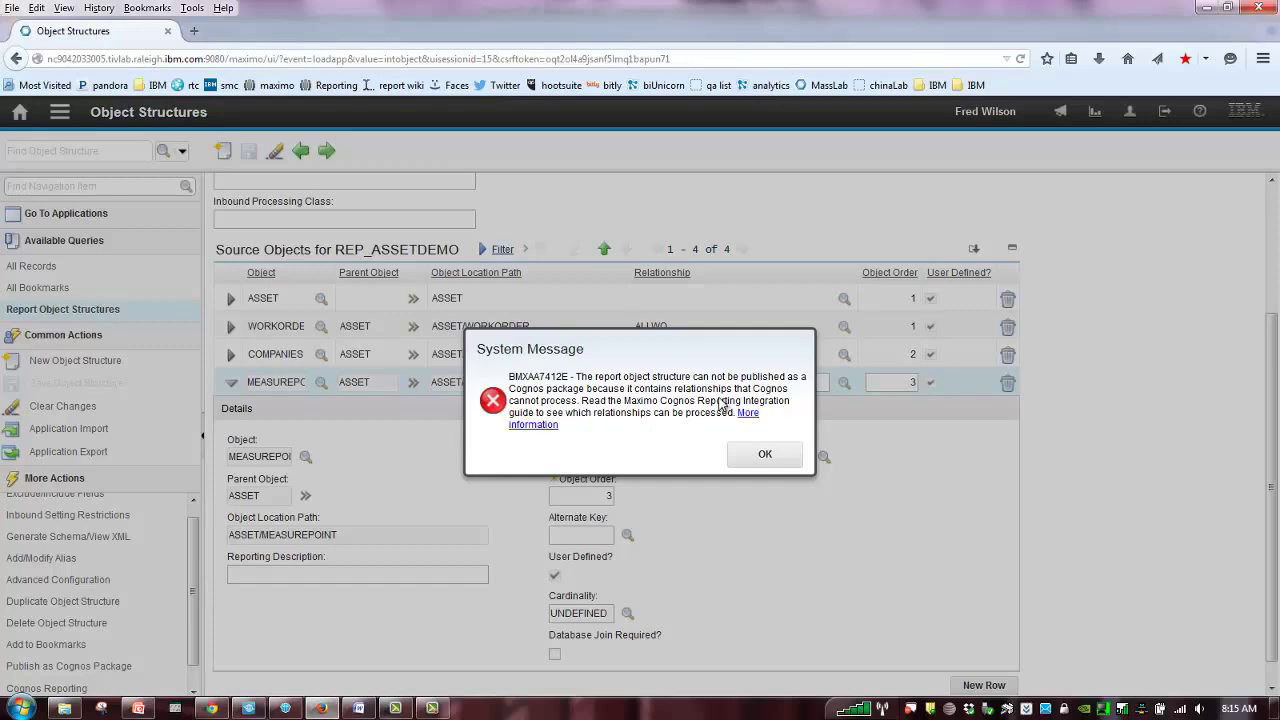
left_click(786, 457)
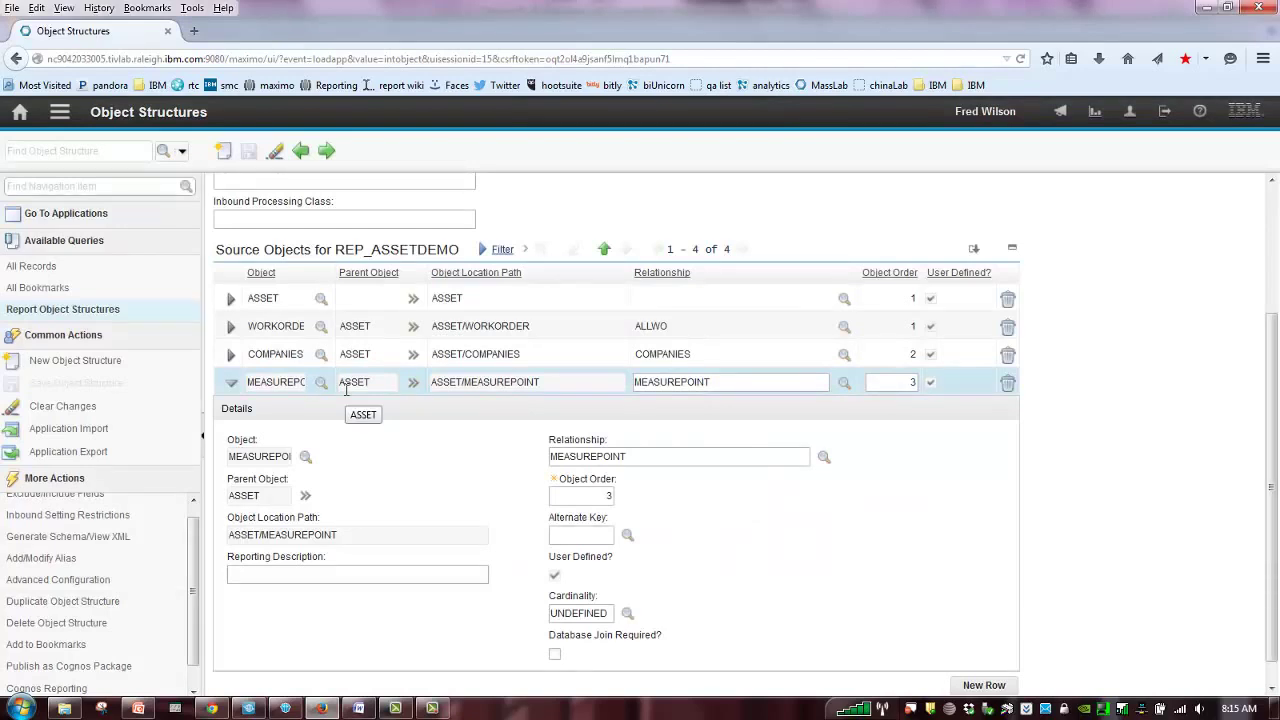
Set the MEASUREPOINT source object's relationship to MEASUREPOINT_ALL and save the object structure.
left_click(823, 458)
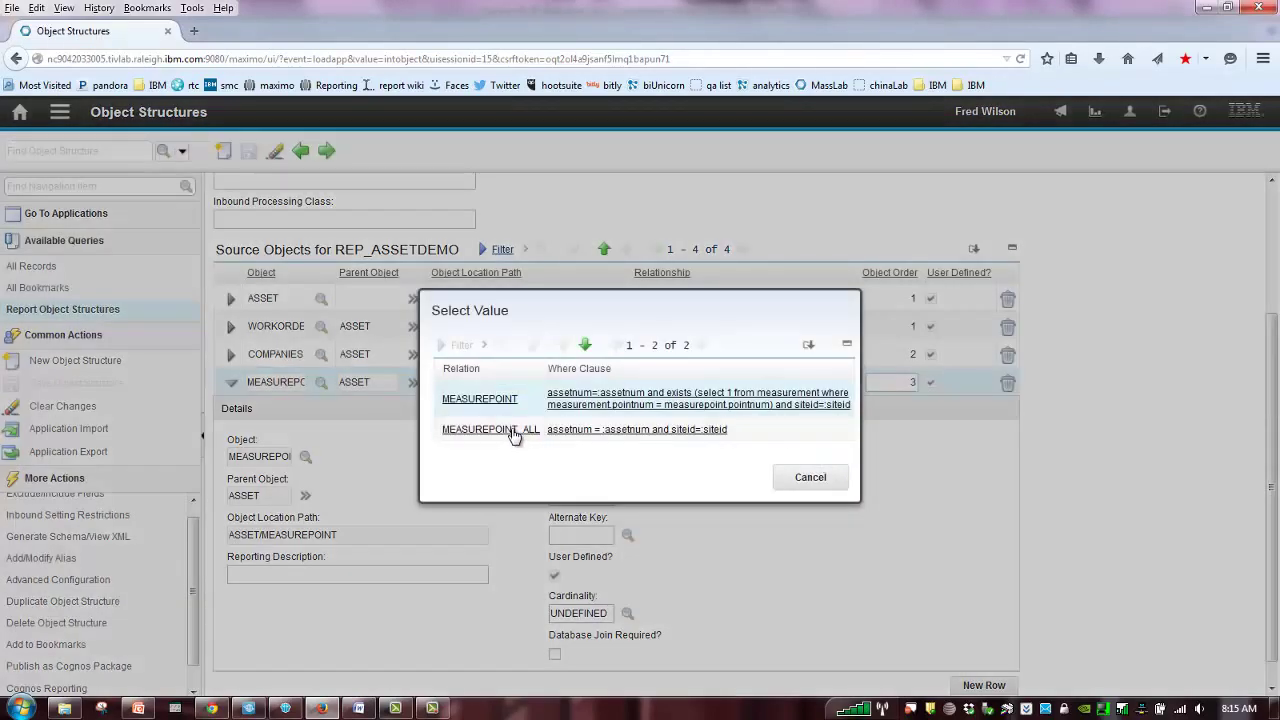
left_click(513, 430)
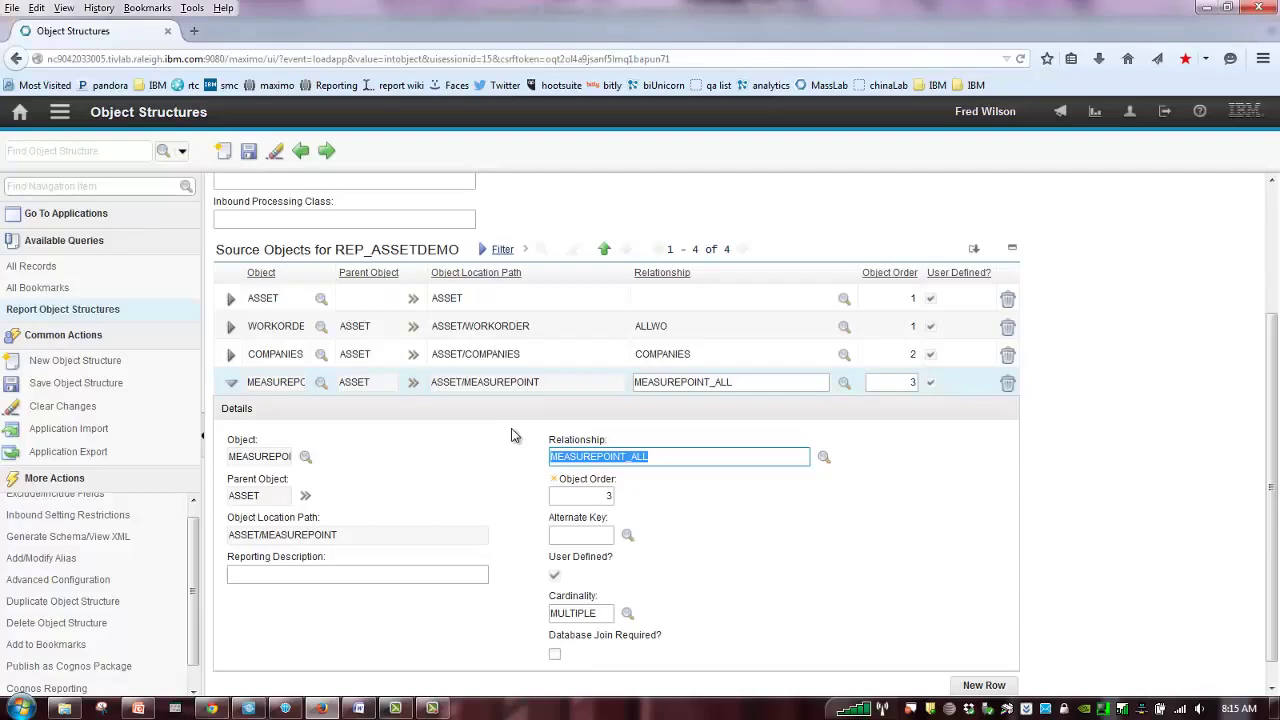
left_click(250, 150)
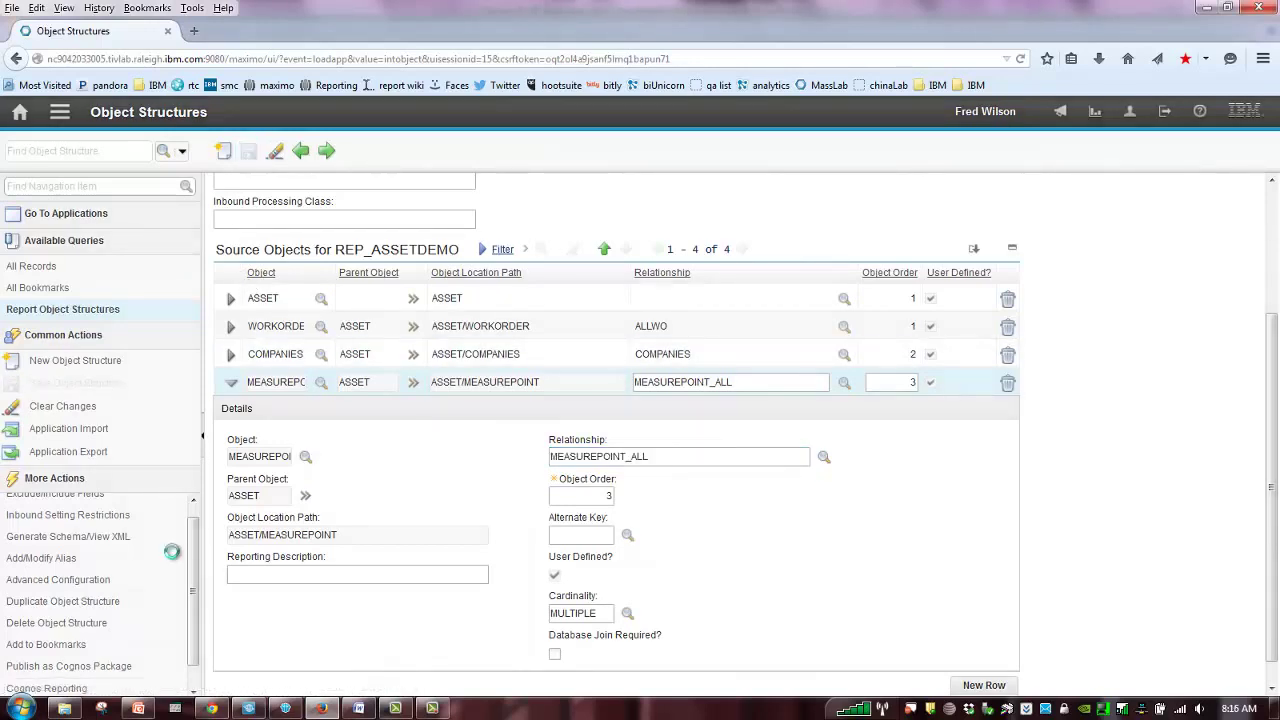
Publish the saved REP_ASSETDEMO object structure as a Cognos package.
left_click(120, 666)
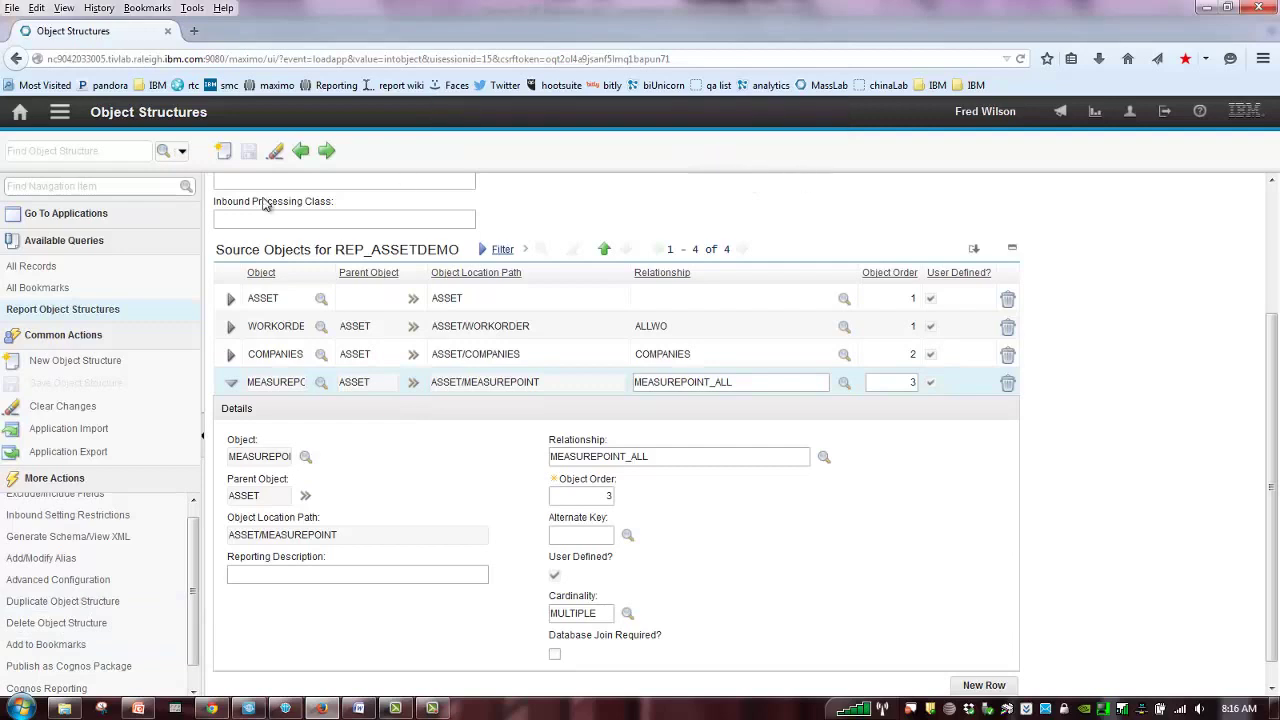
Switch to Database Configuration, filter the objects by asset and open the ASSET object.
left_click(66, 118)
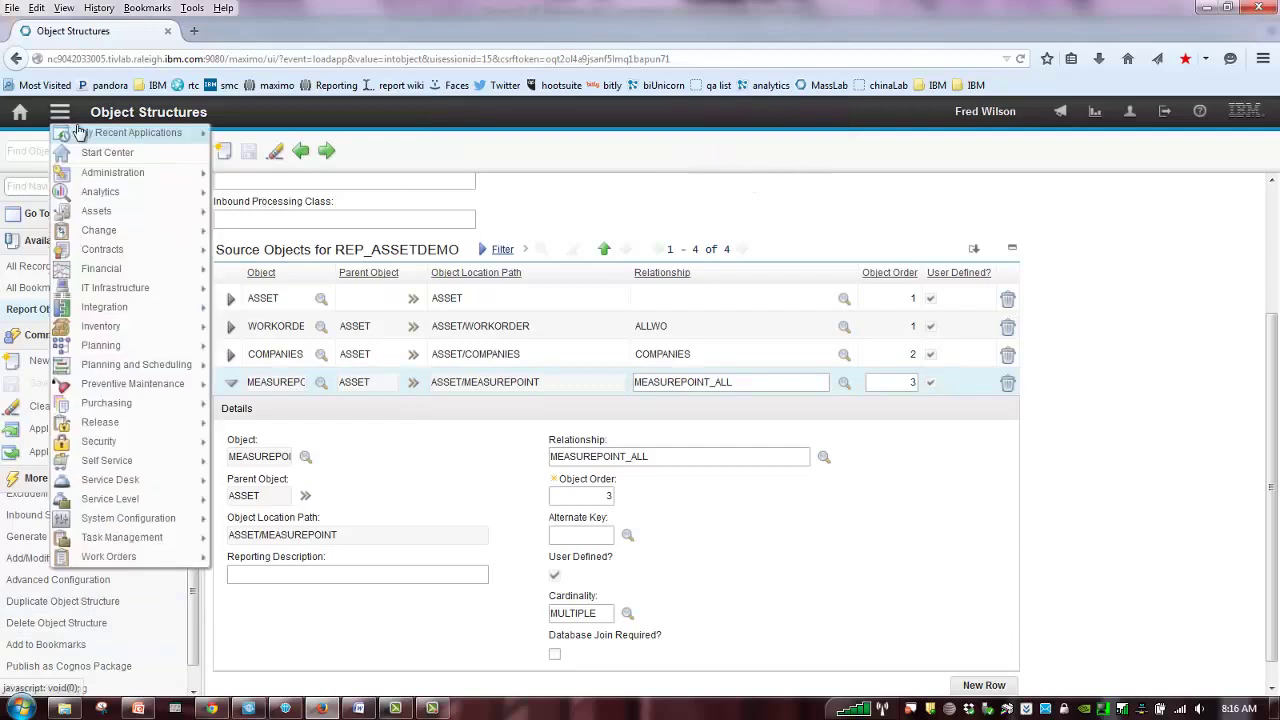
mouse_move(130, 132)
left_click(285, 152)
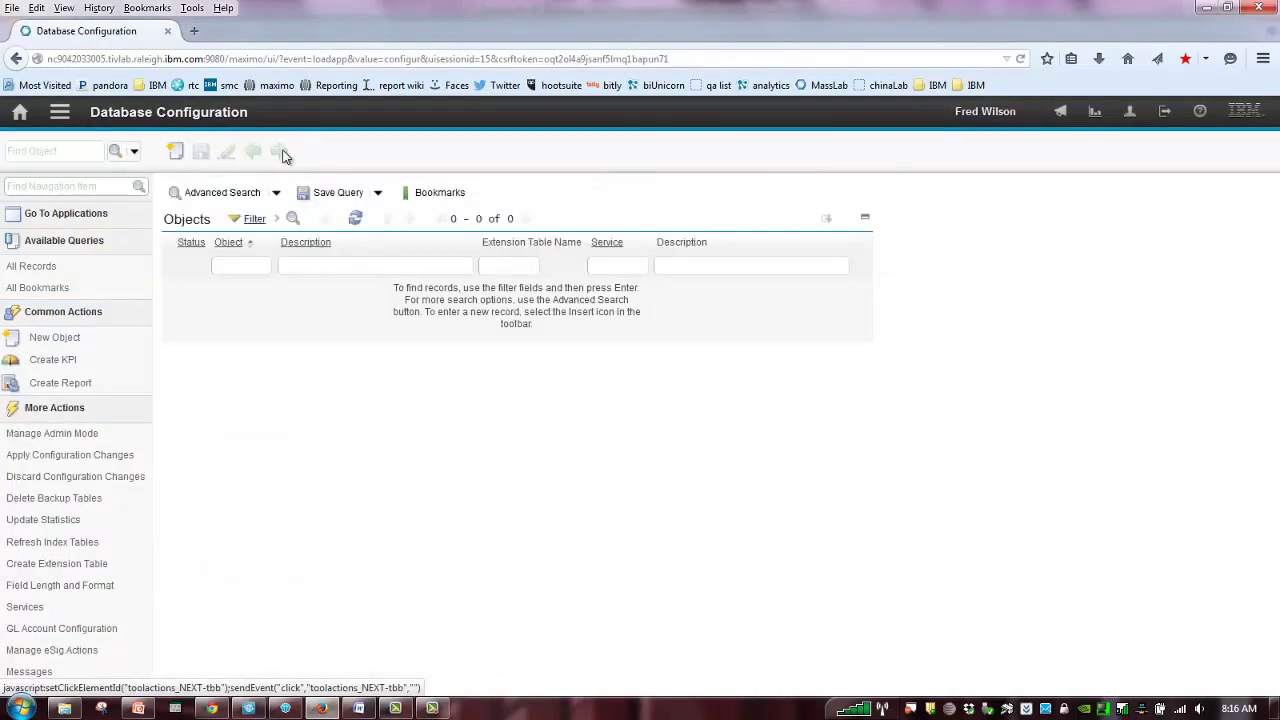
left_click(282, 264)
type("asset")
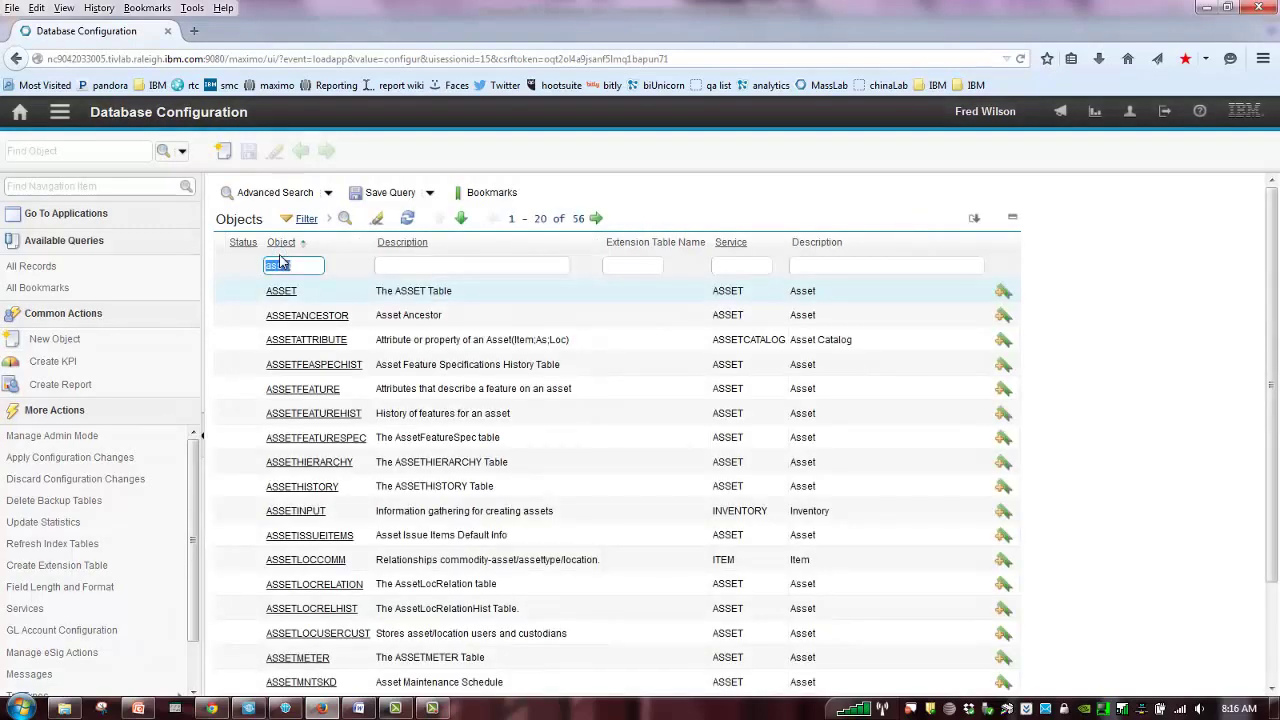
left_click(283, 291)
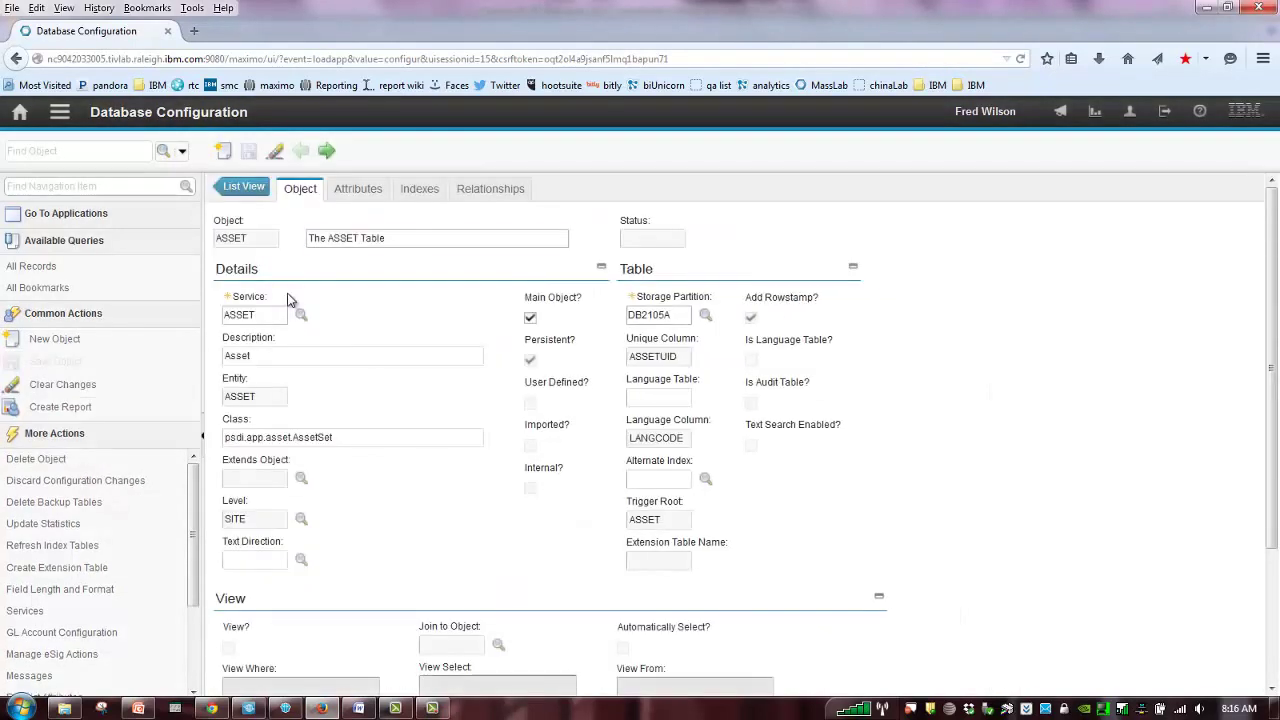
Add a blank relationship row to the ASSET object, and return to the object list without saving it.
left_click(477, 190)
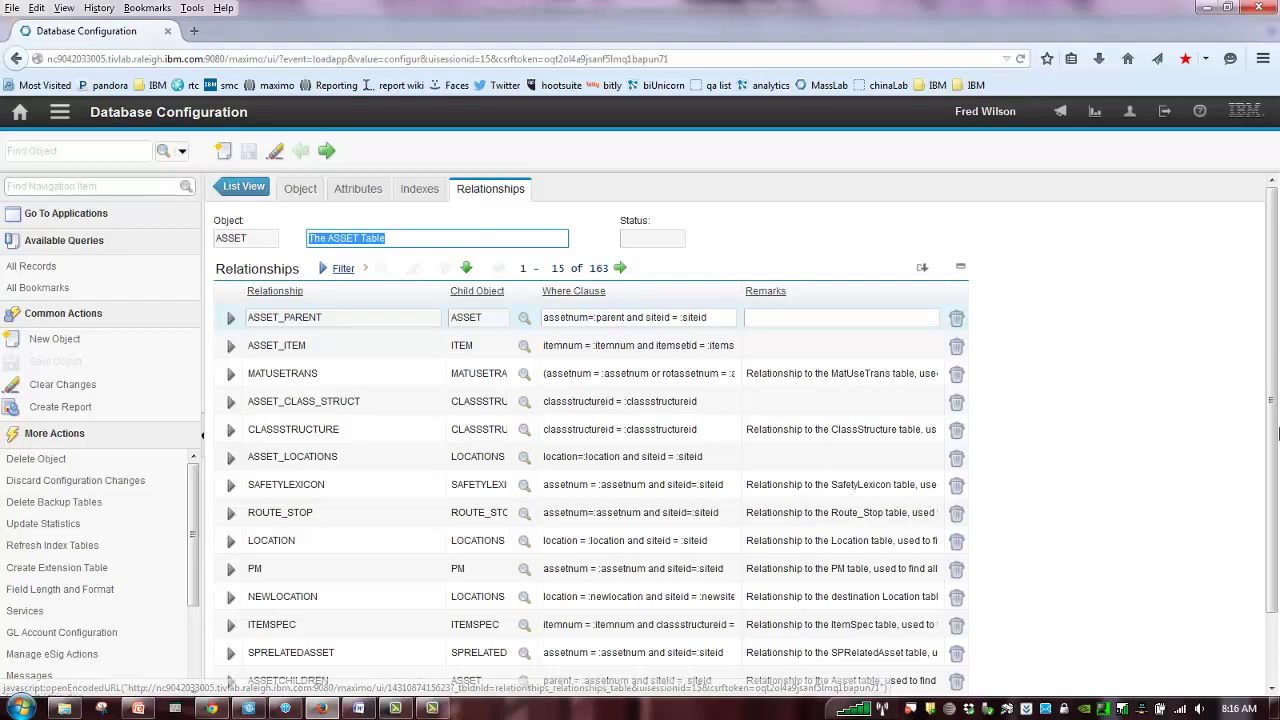
scroll(1262, 548, "down", 1)
scroll(1262, 548, "down", 1)
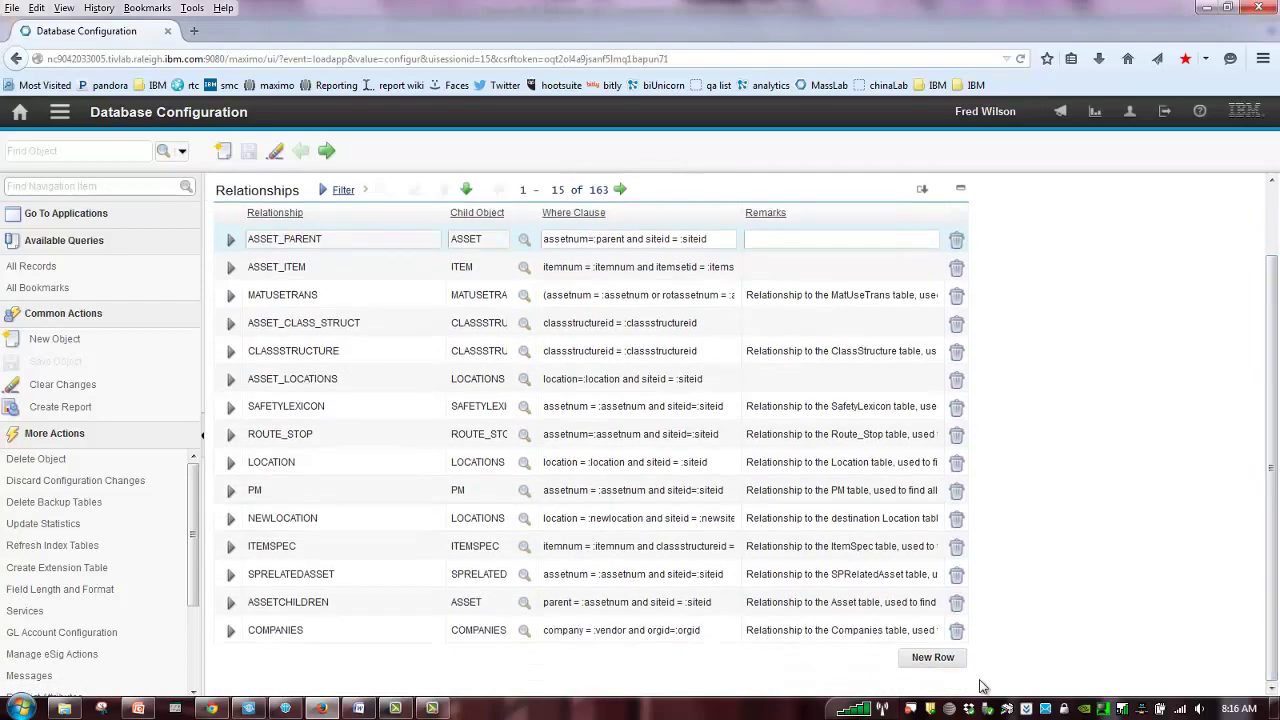
left_click(938, 662)
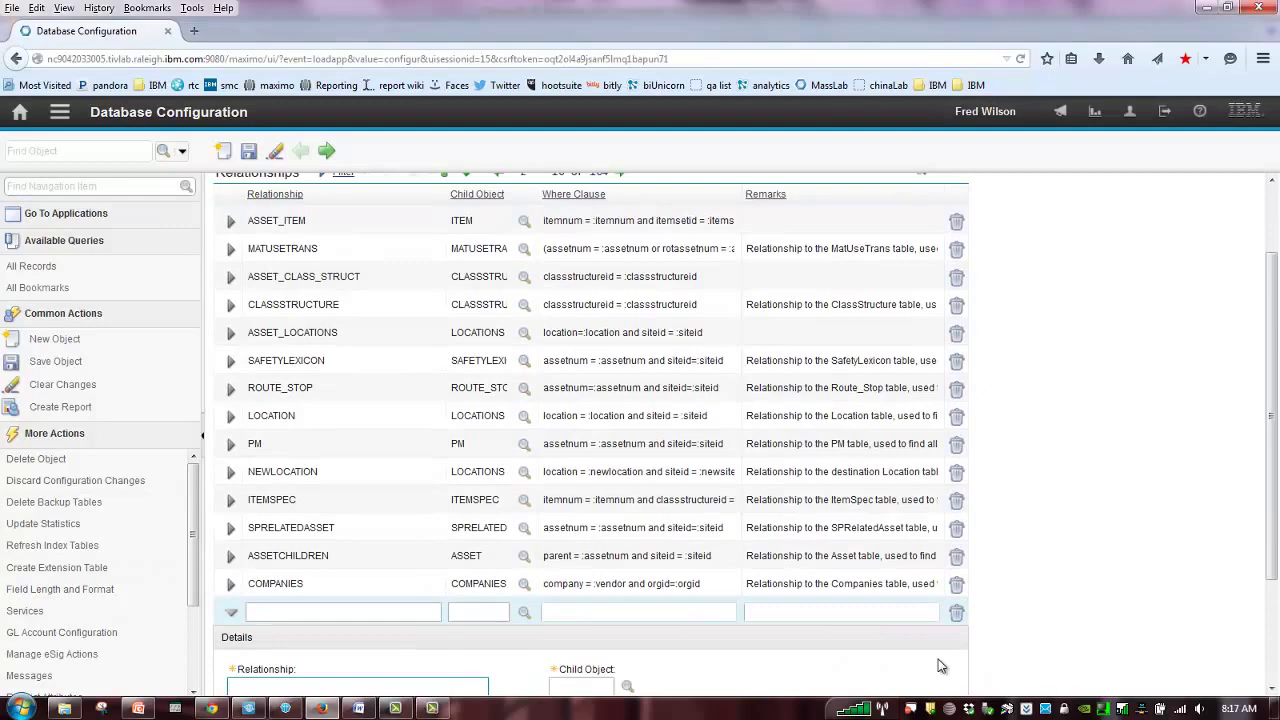
left_click_drag(1272, 415, 1272, 515)
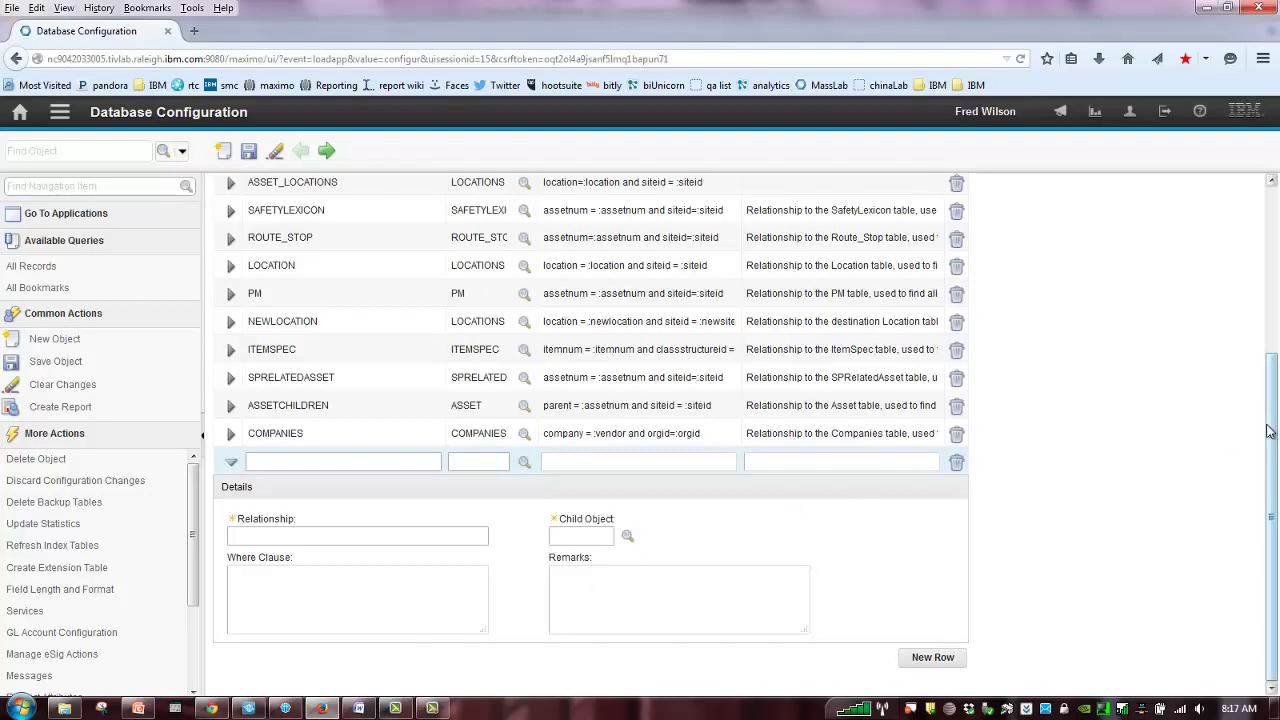
left_click_drag(1268, 430, 1268, 262)
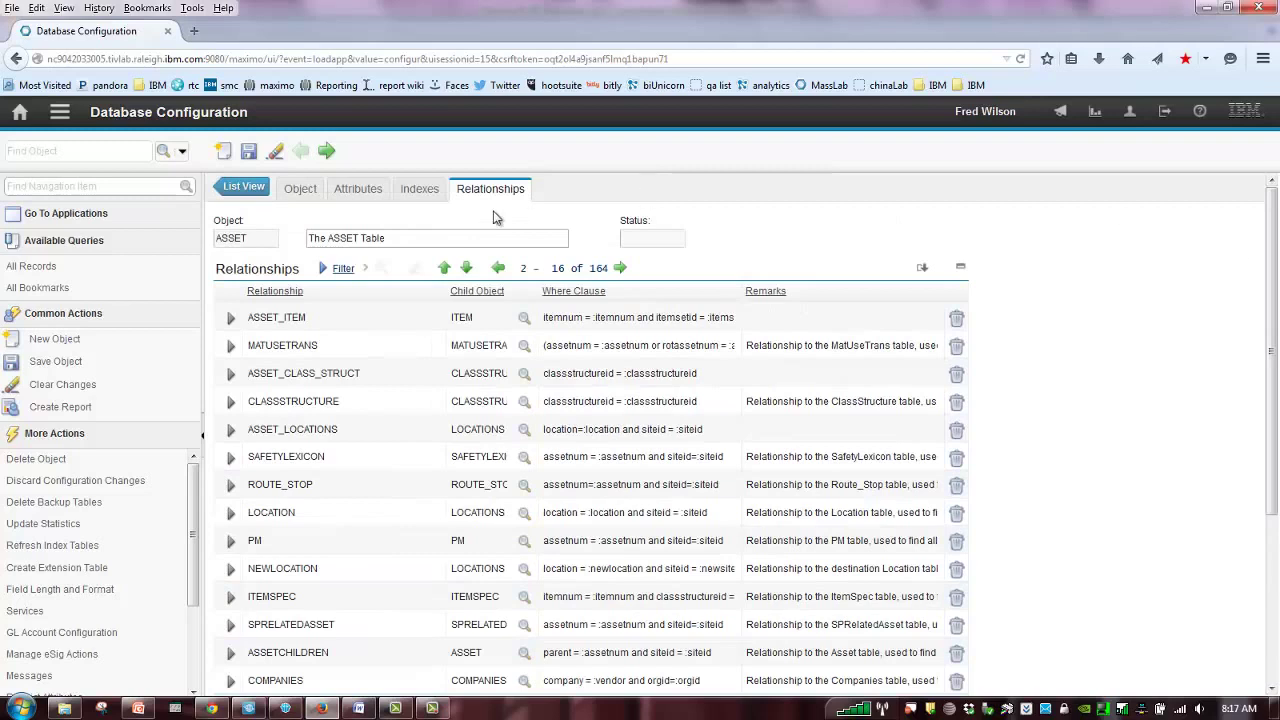
left_click(243, 190)
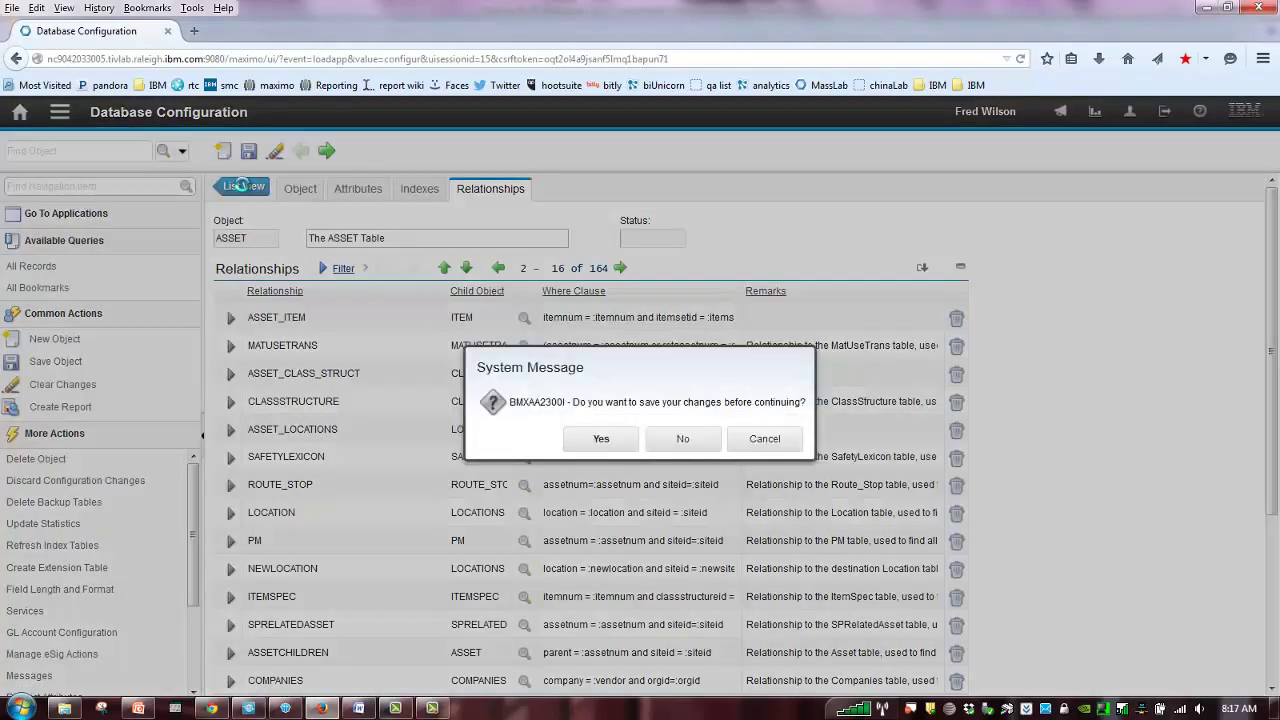
left_click(684, 445)
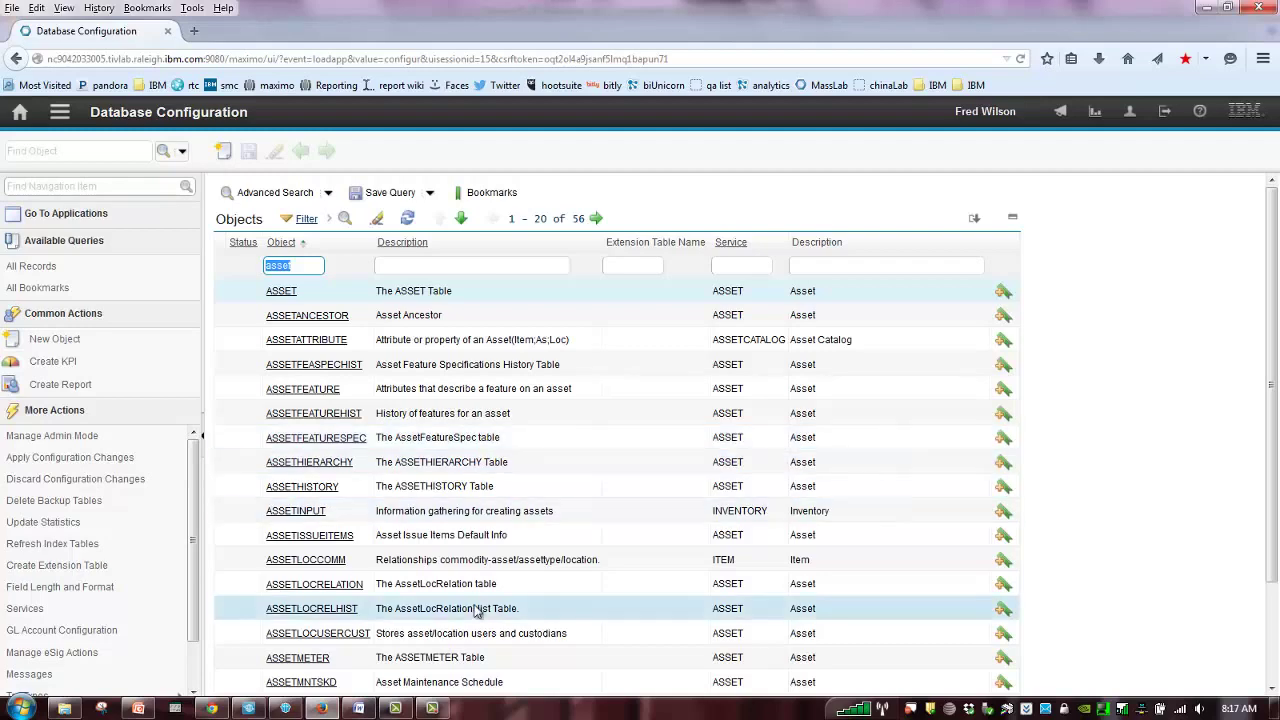
Switch to the Maximo76CognosFeatureGuide_rev1.doc document in Microsoft Word.
left_click(211, 708)
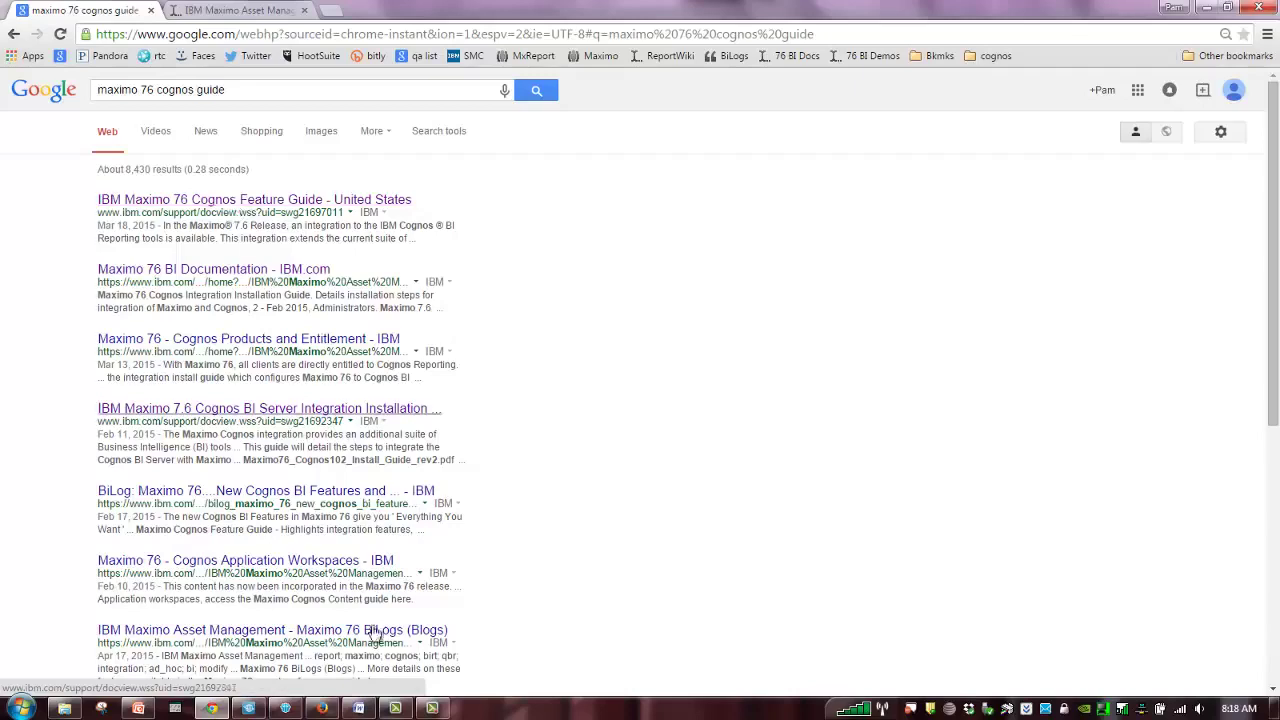
left_click(359, 708)
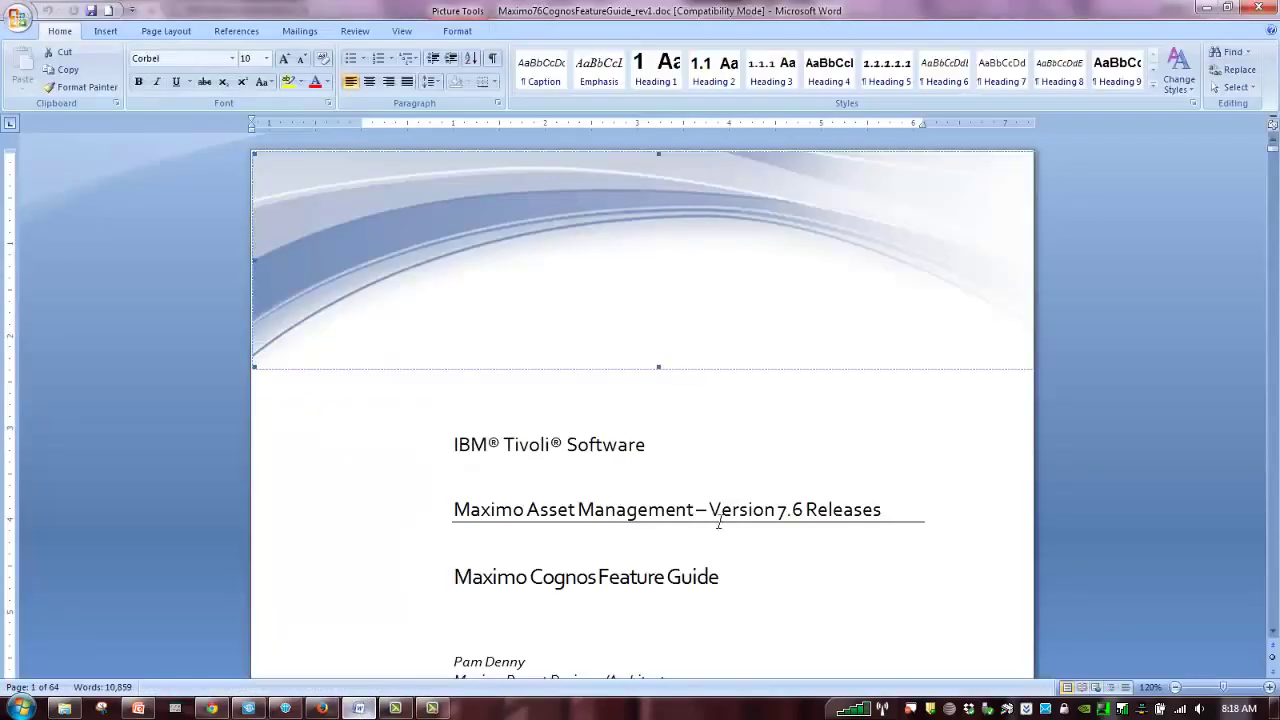
left_click(801, 580)
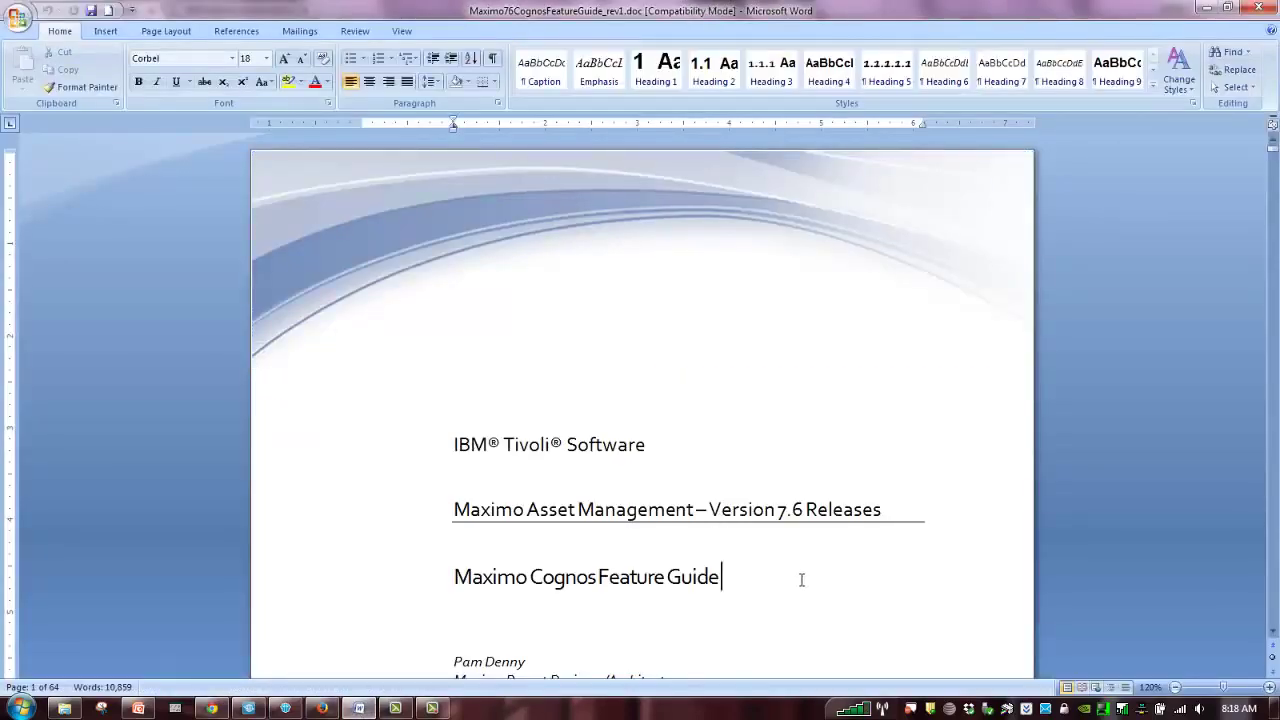
key("ctrl+d")
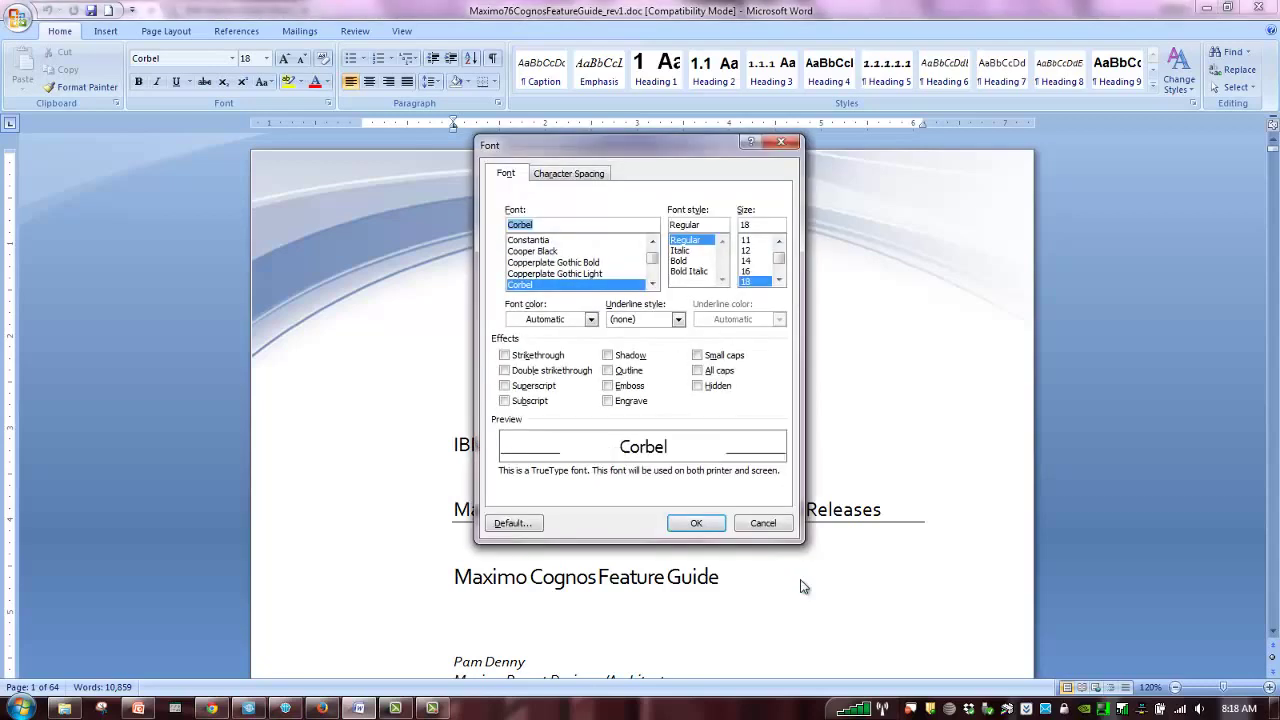
left_click(757, 522)
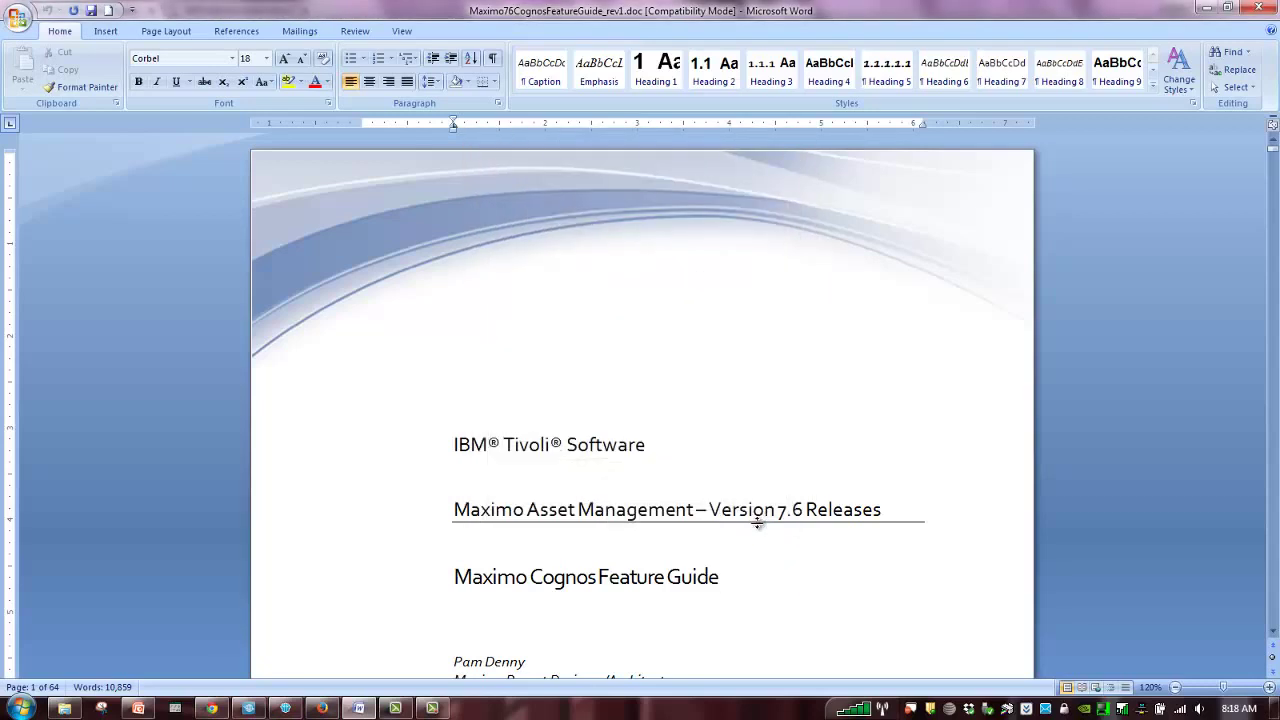
Search the feature guide for "business rule" through to its second occurrence and end the search.
key("ctrl+f")
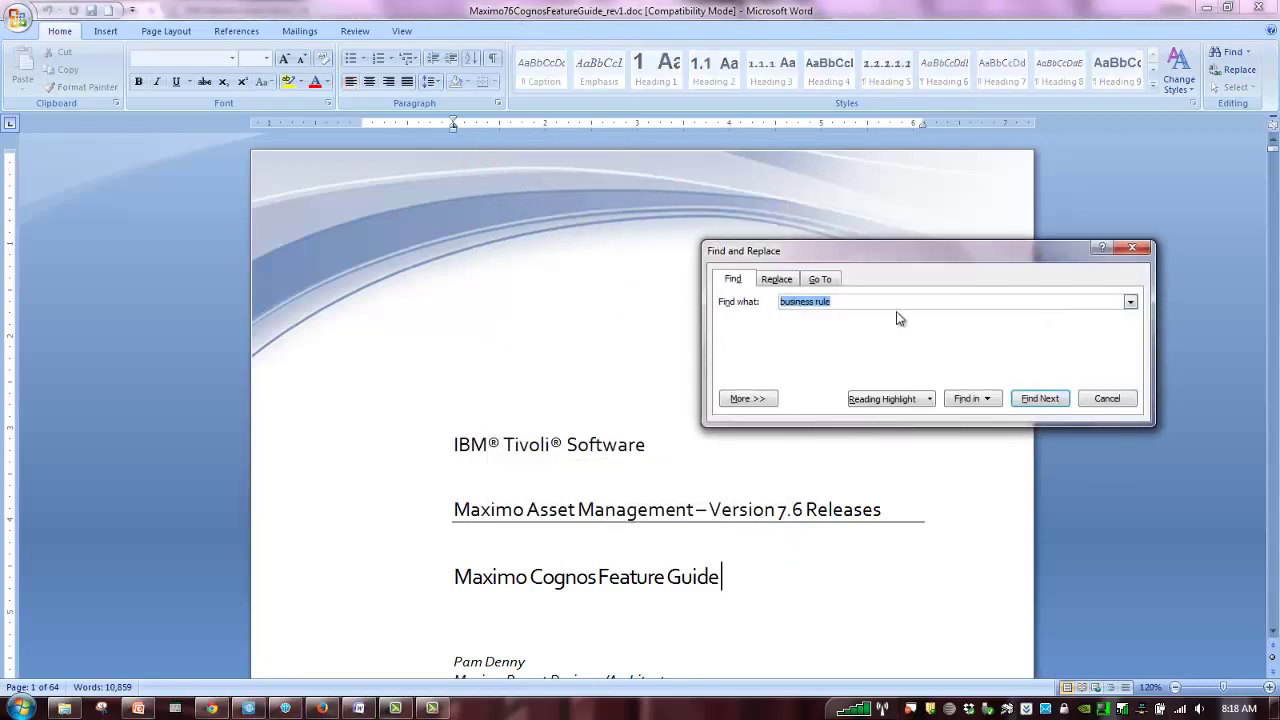
left_click(878, 300)
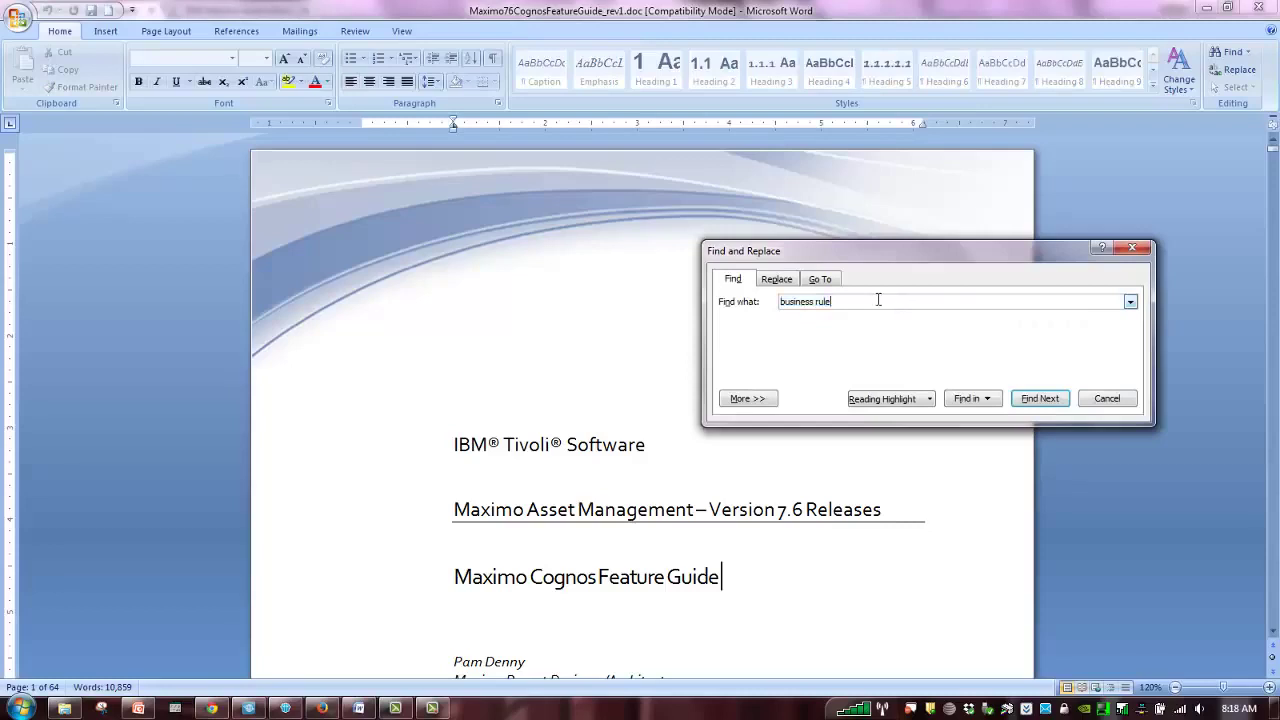
left_click(1064, 398)
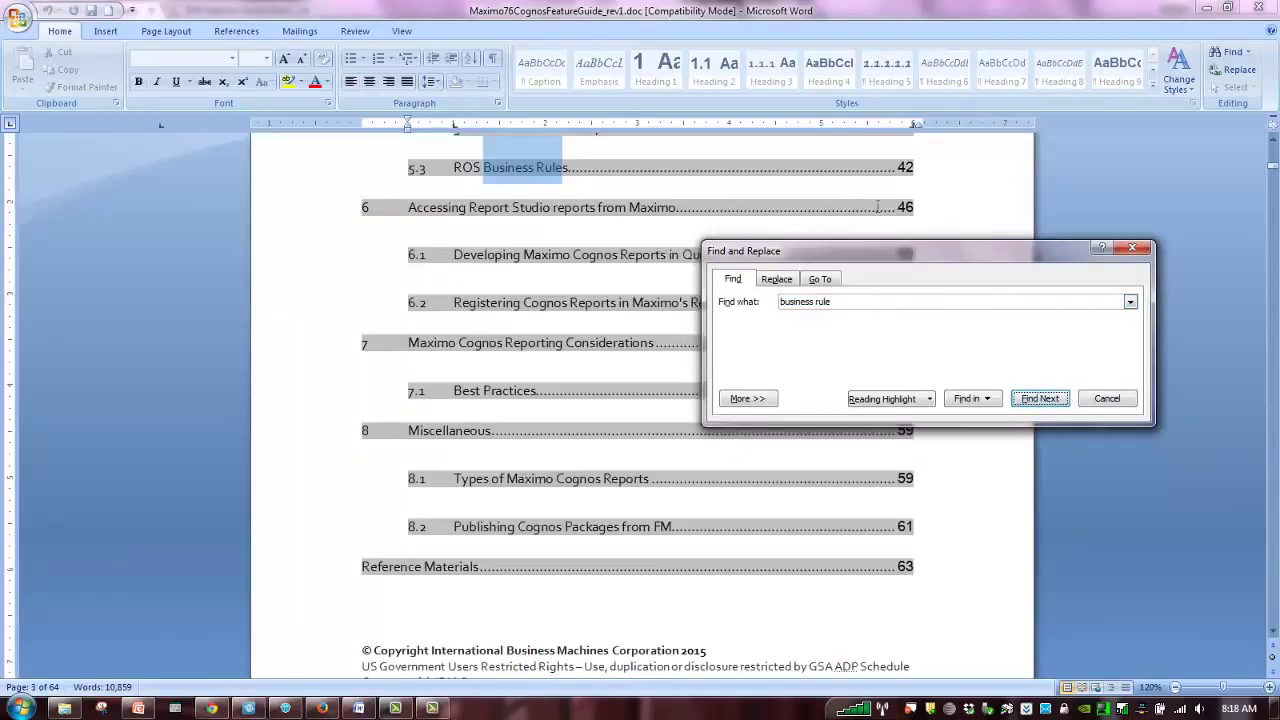
left_click(1066, 399)
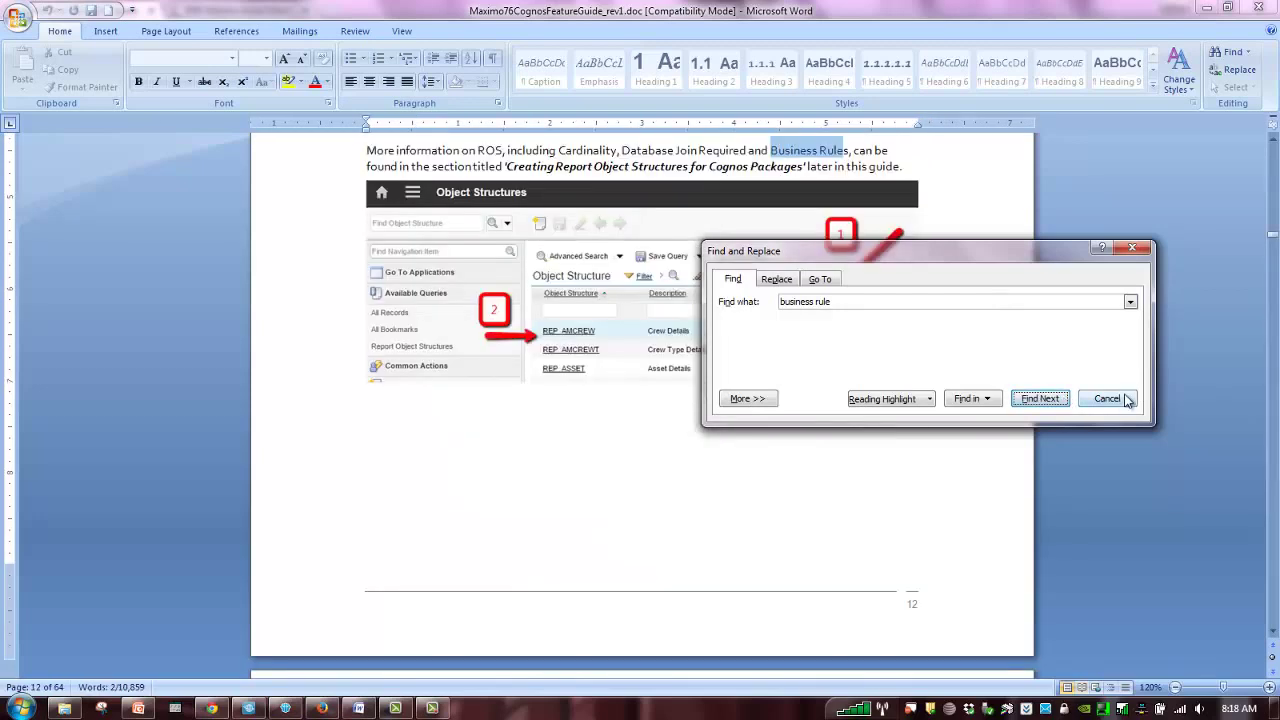
left_click(1128, 400)
Go to page 42 of the guide and read the first two rules in section 5.3, ROS Business Rules.
key("ctrl+g")
type("42")
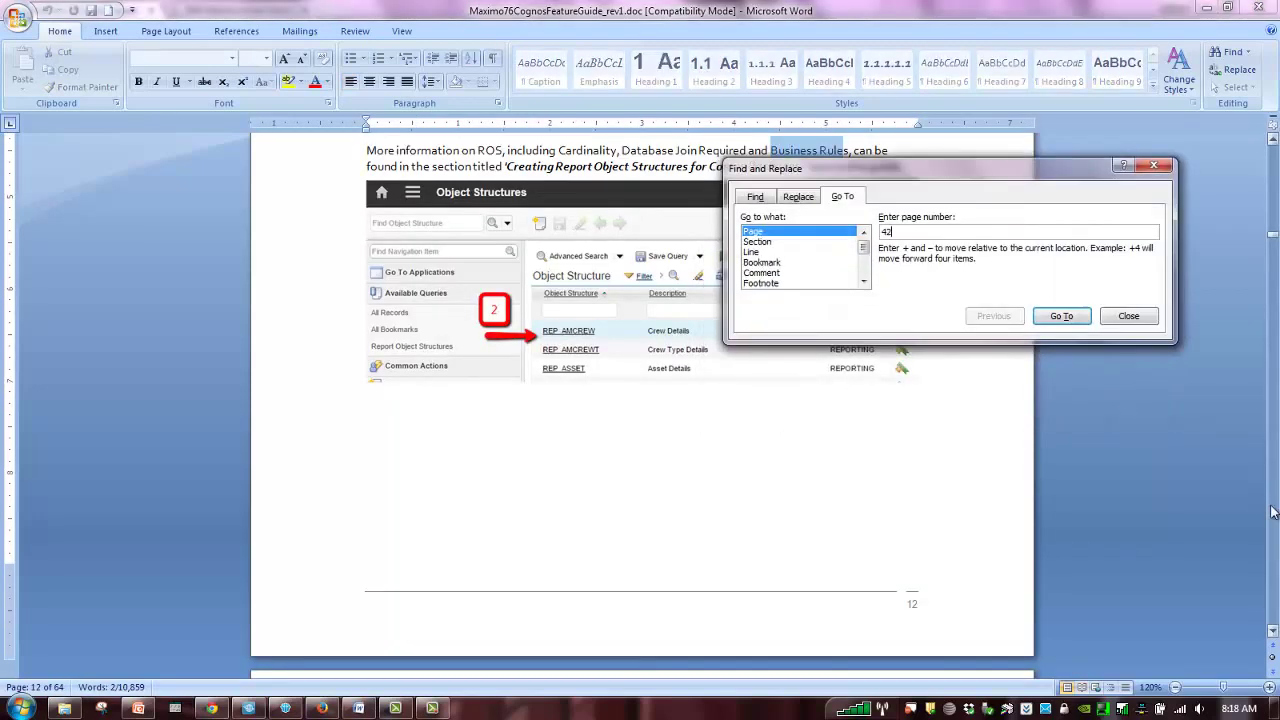
key("Return")
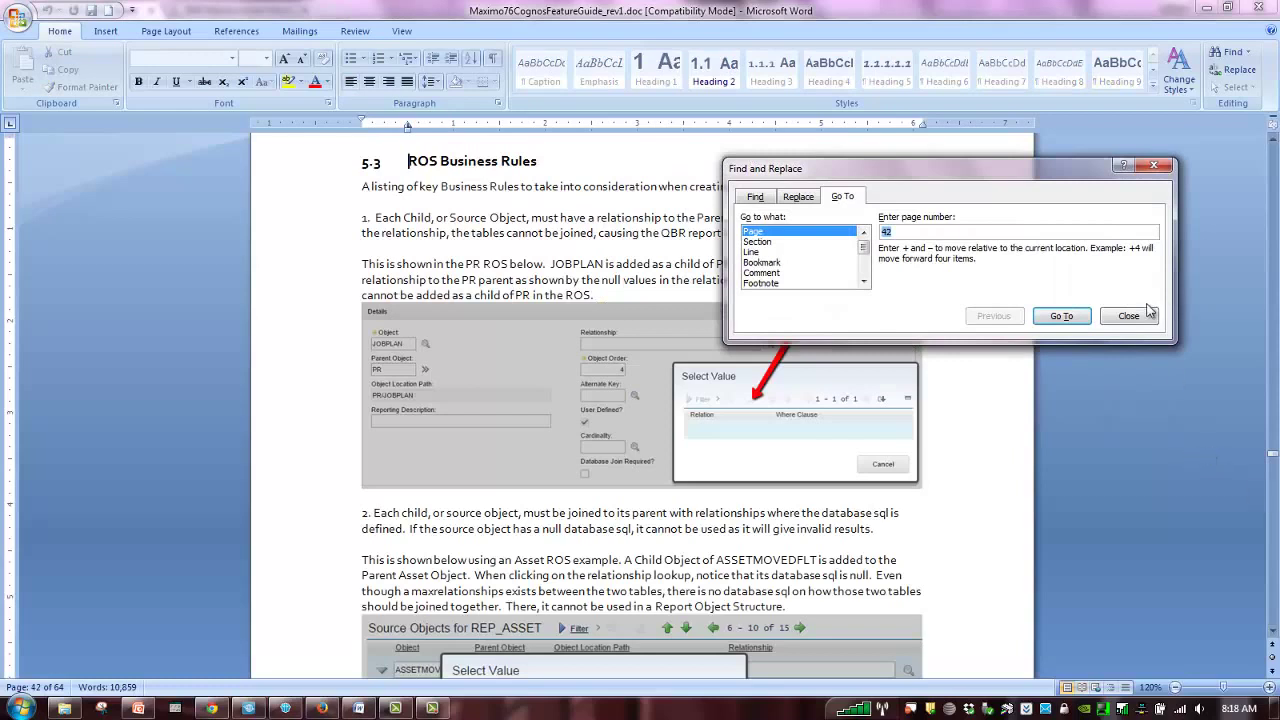
left_click(1147, 316)
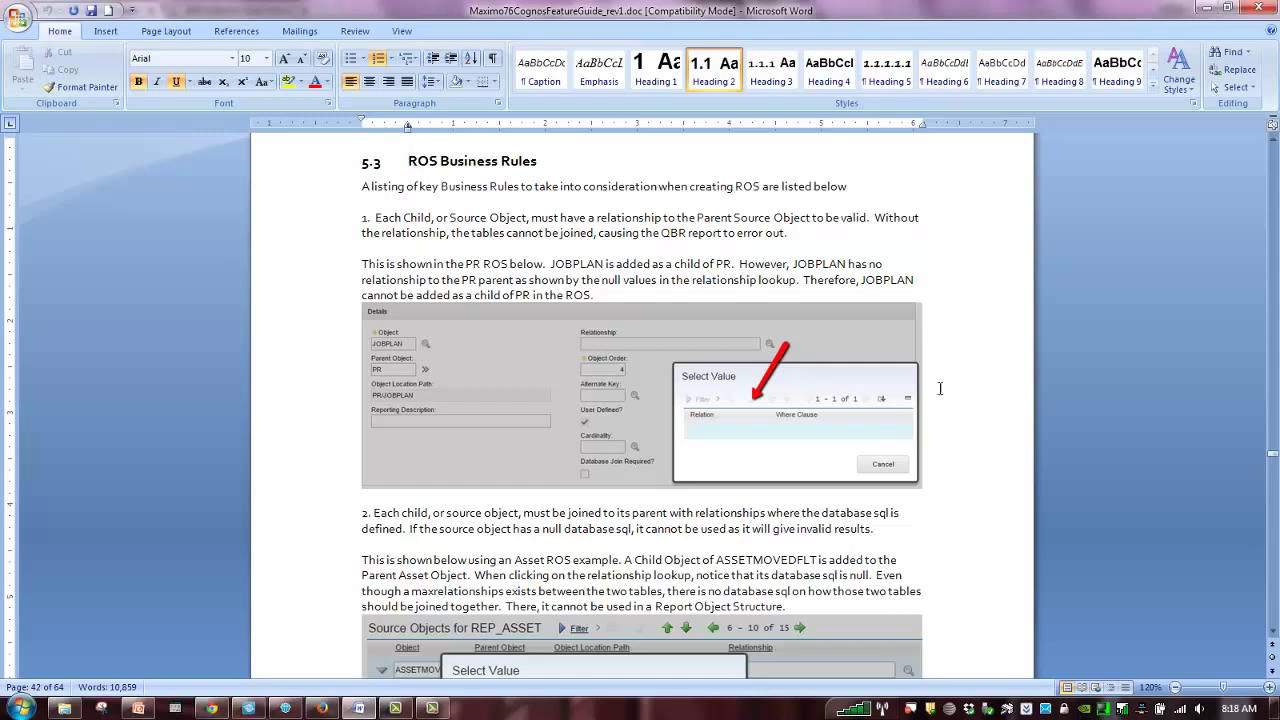
left_click(1276, 612)
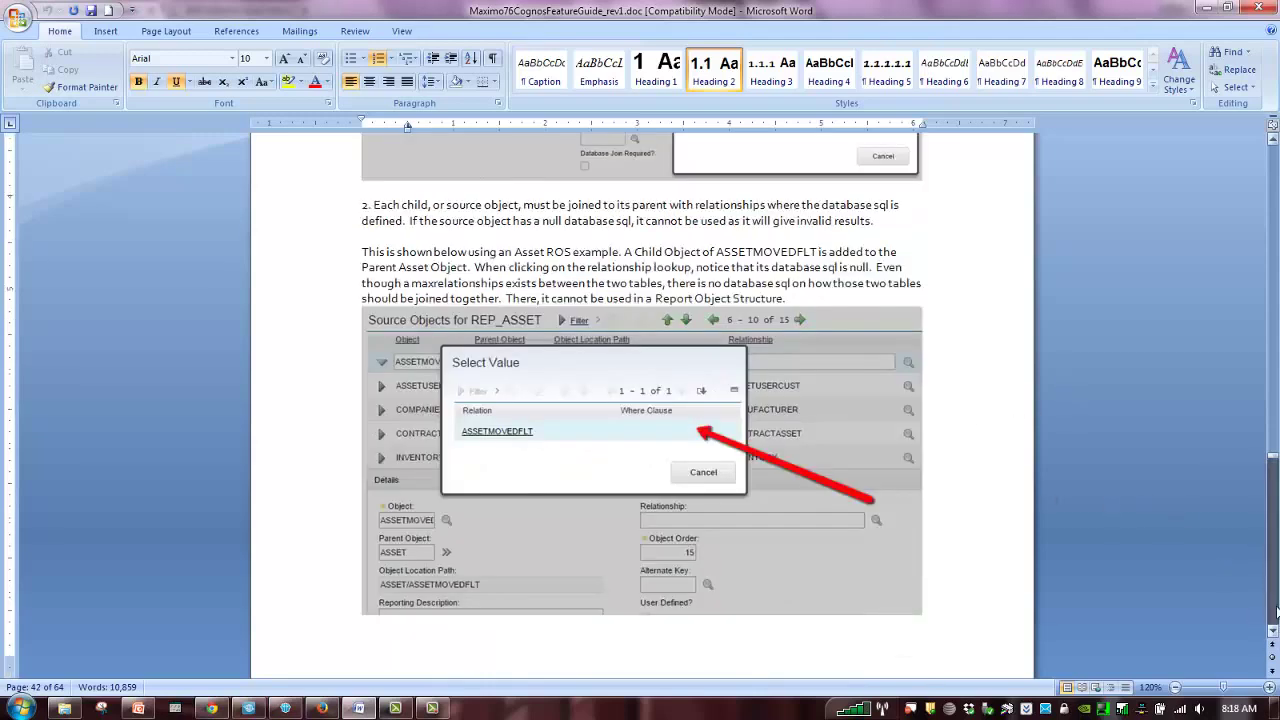